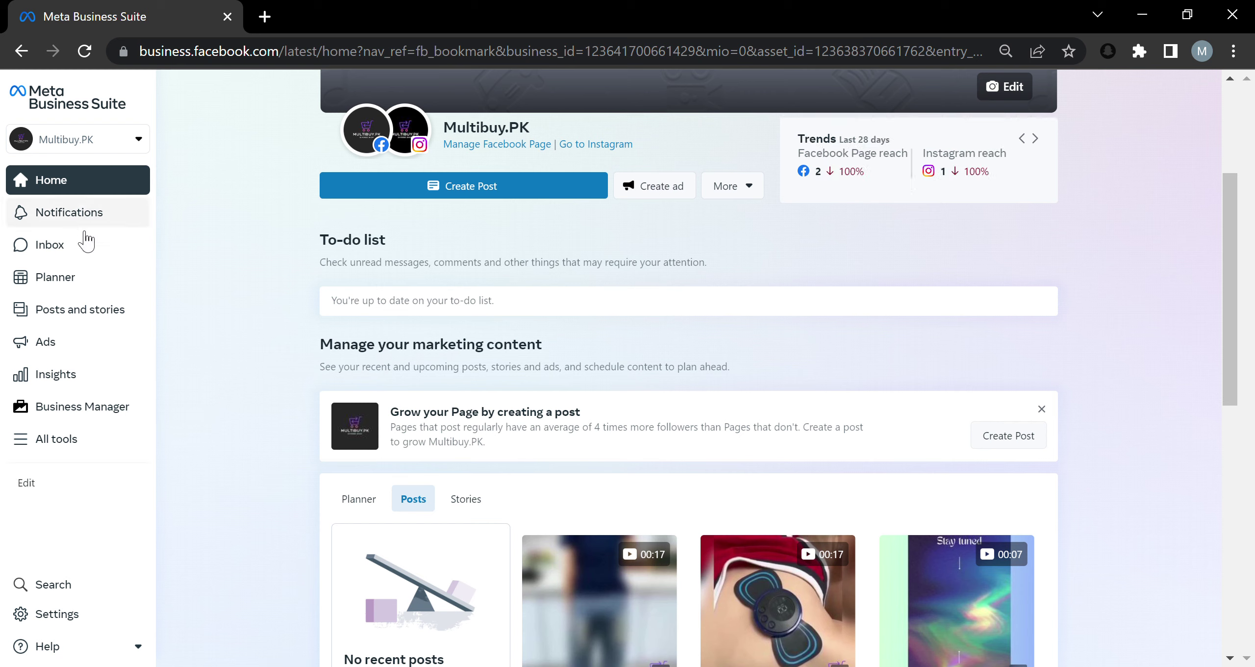
Look through the business's Inbox, Planner, Posts and stories, and Insights sections.
click(90, 254)
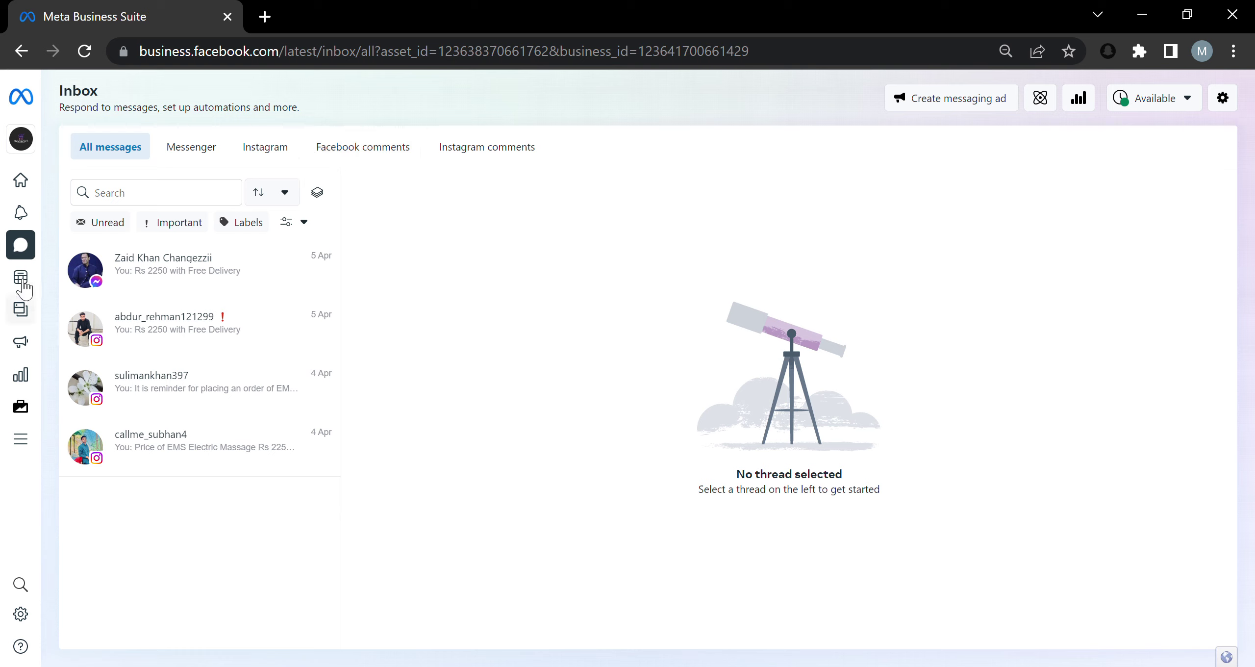
mouse_move(25, 272)
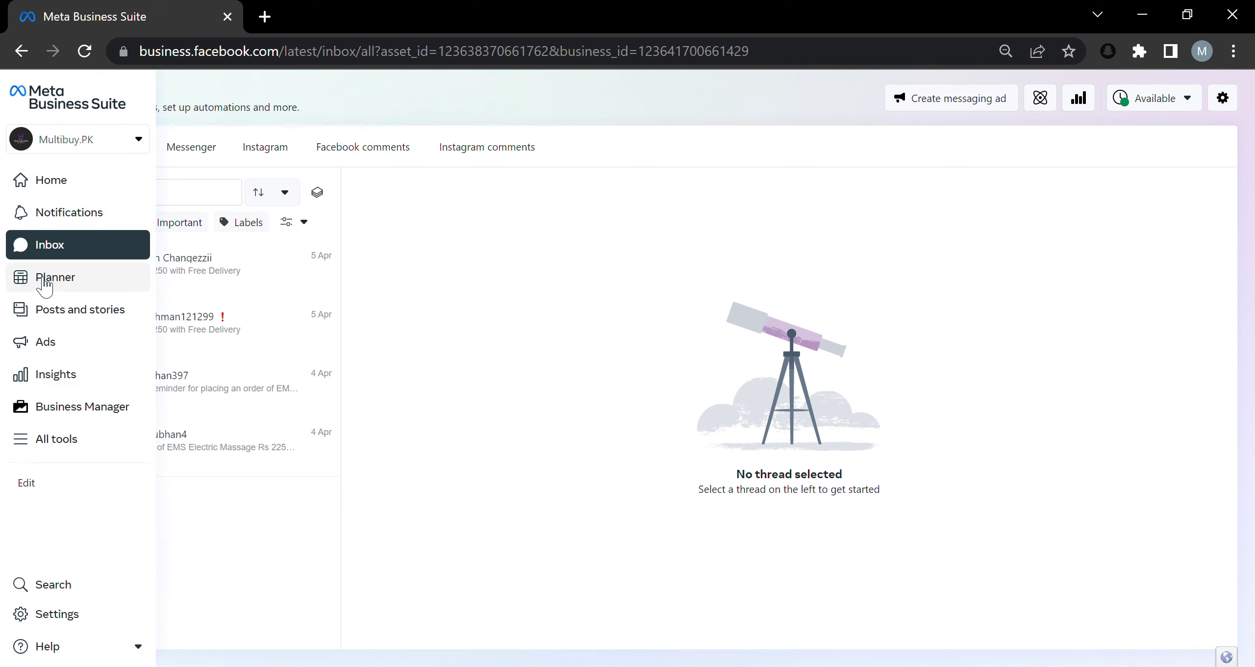
click(44, 280)
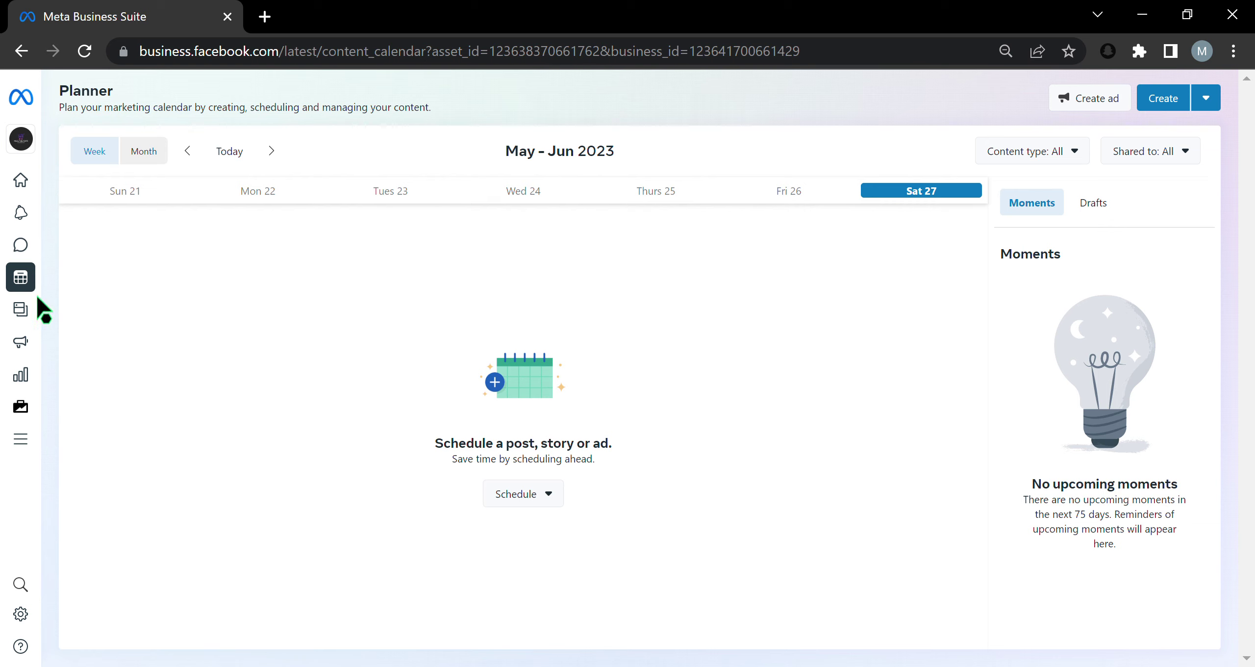
click(37, 319)
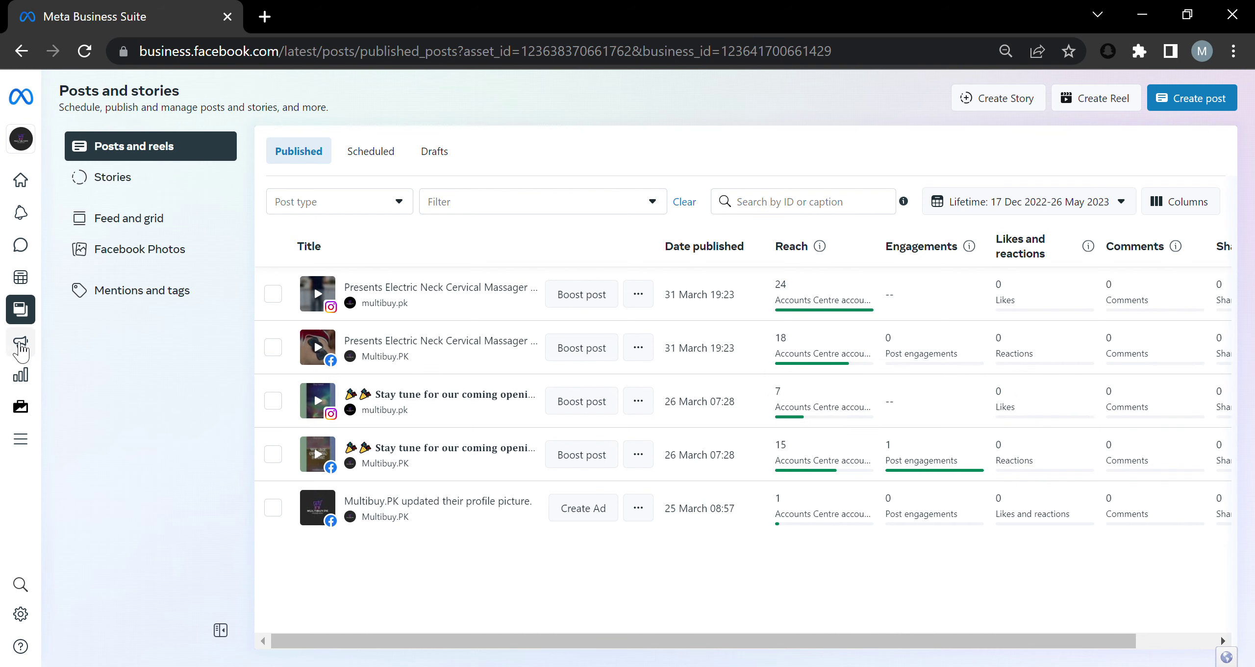
mouse_move(34, 353)
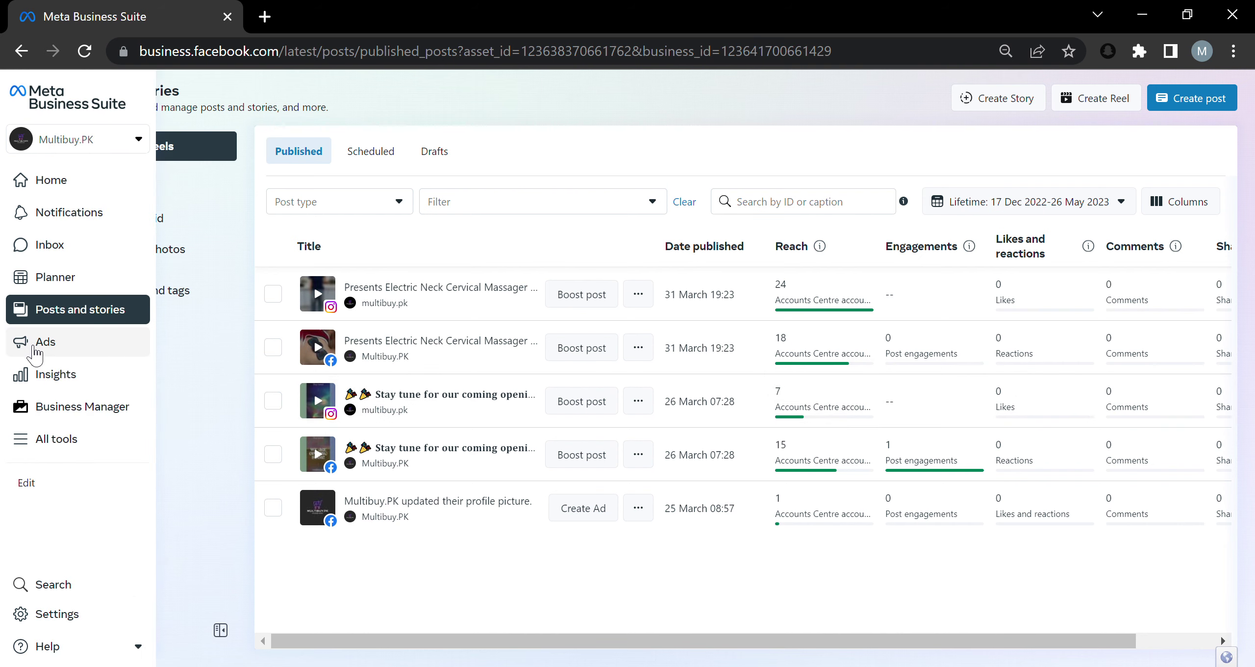
click(58, 381)
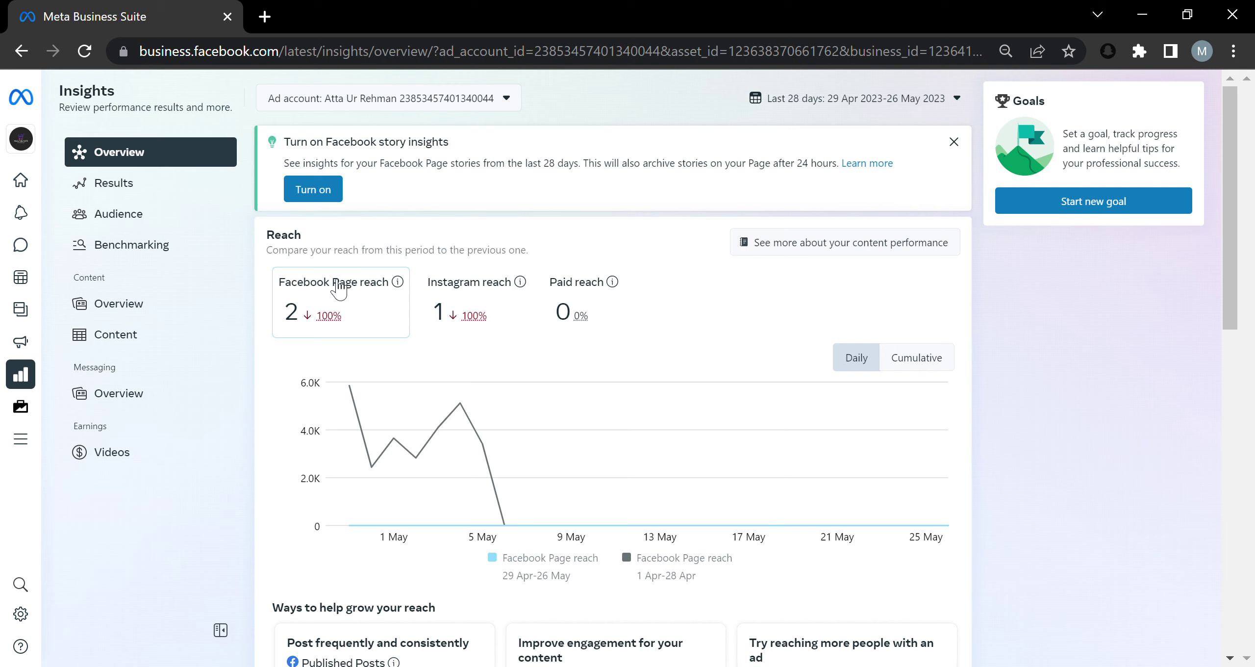
Switch to Ads Manager for the Multibuy.PK business and dismiss the payment method notice.
mouse_move(147, 331)
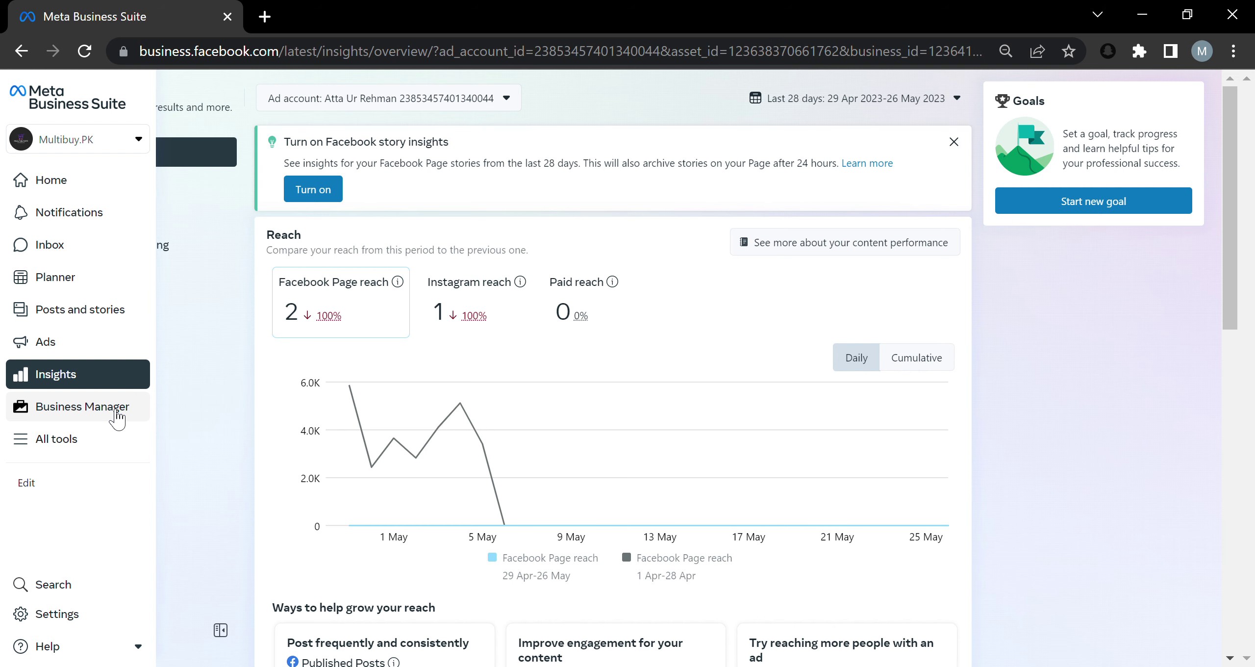
click(86, 452)
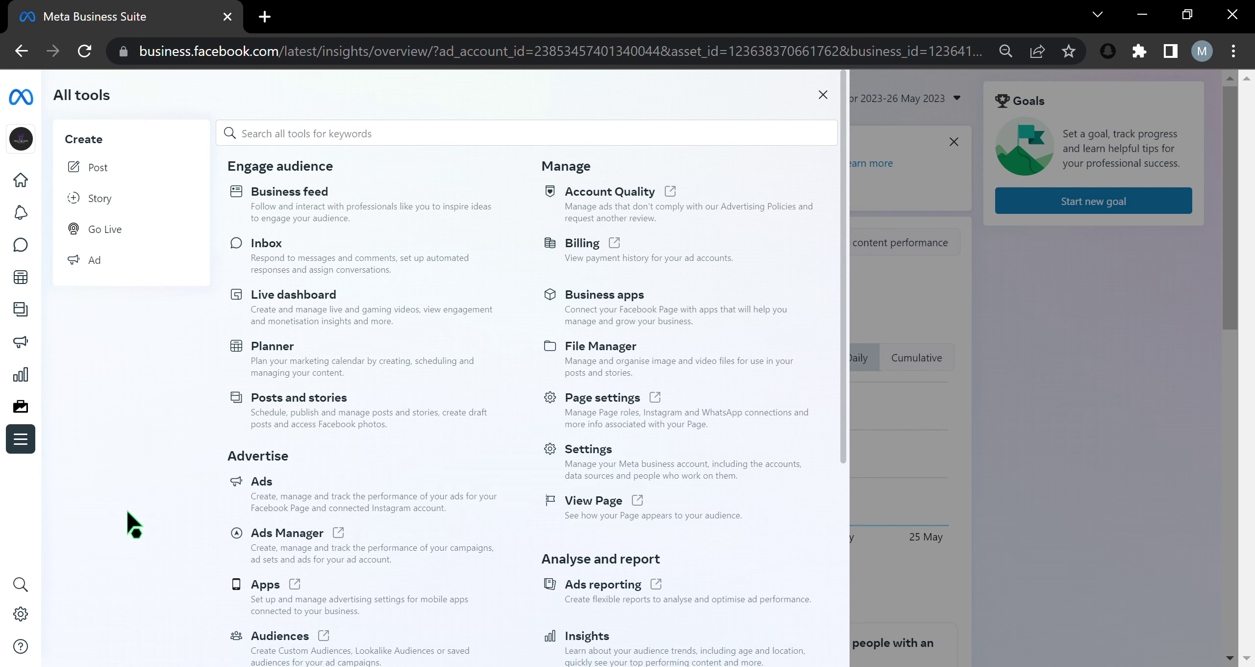
click(294, 539)
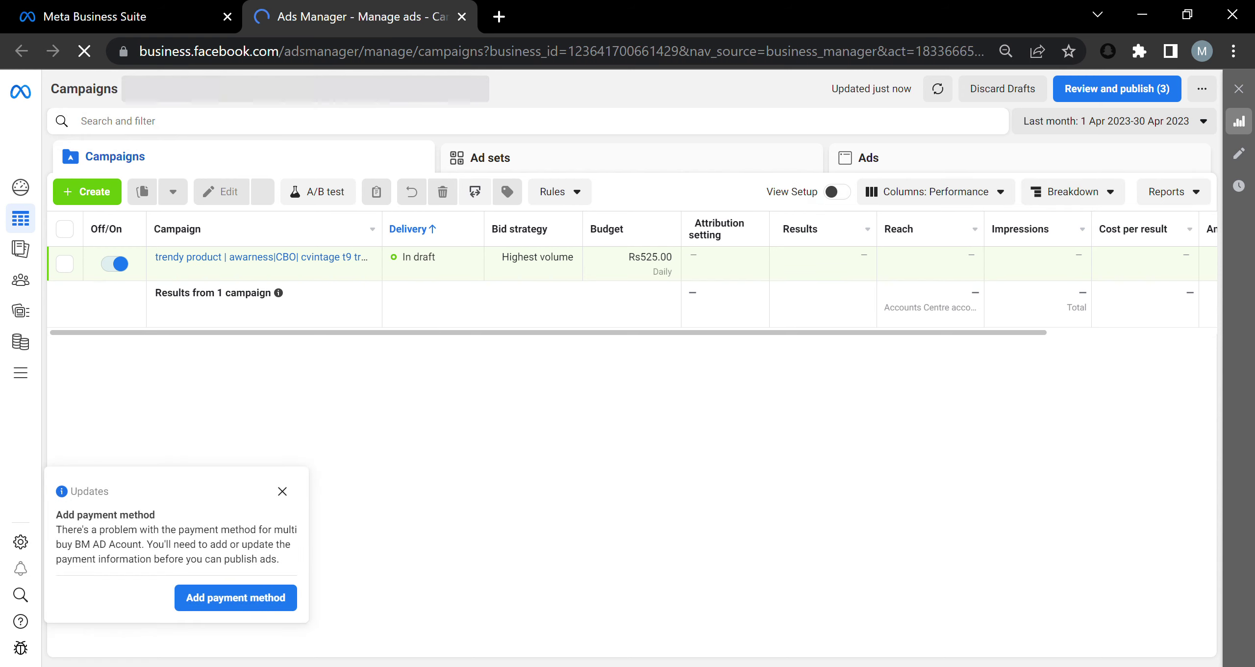
click(289, 493)
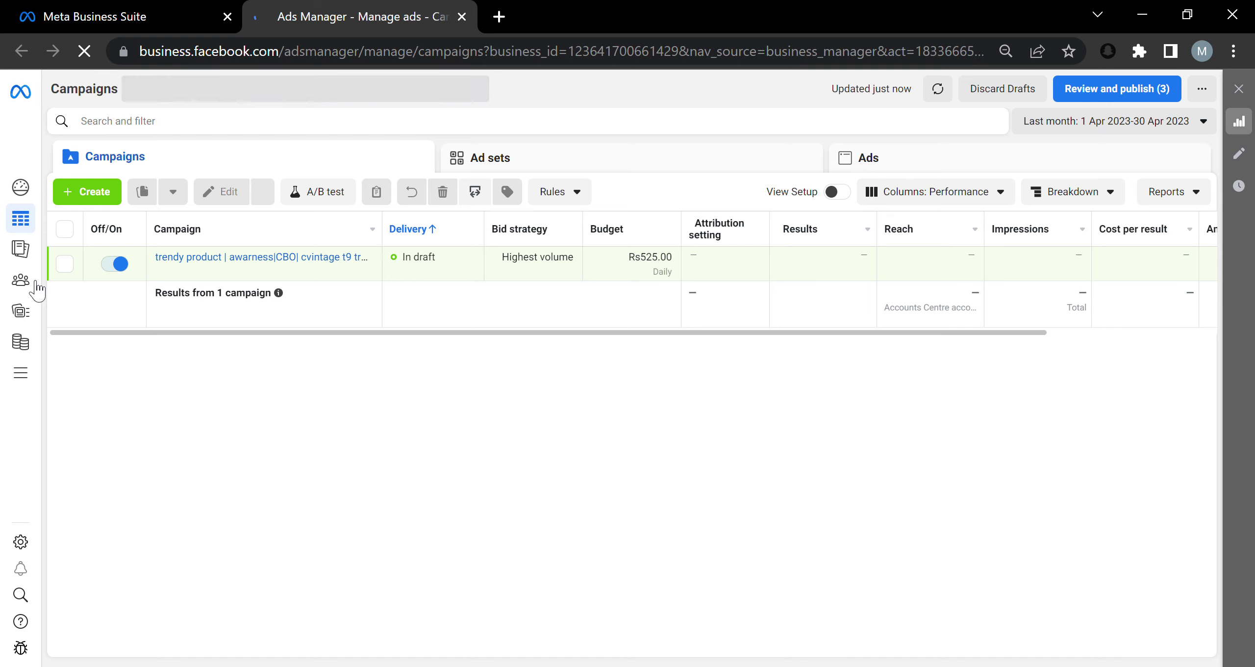
Switch to Business settings and show the ad accounts belonging to Multibuy.PK.
mouse_move(31, 206)
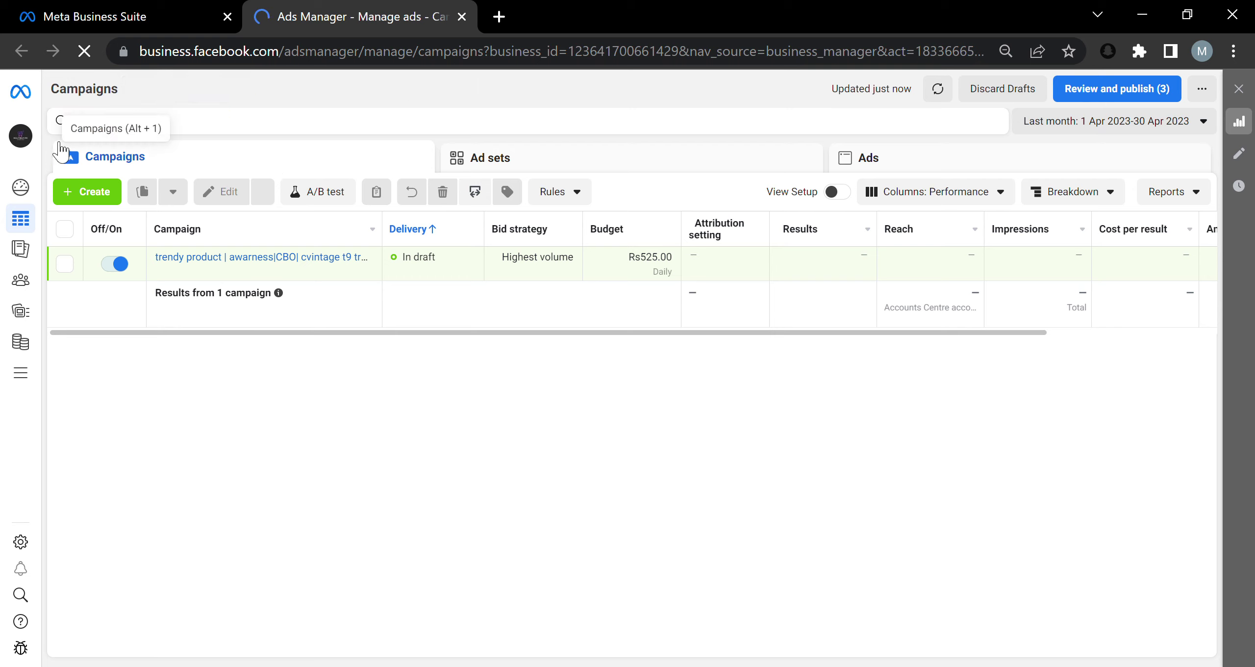
mouse_move(23, 173)
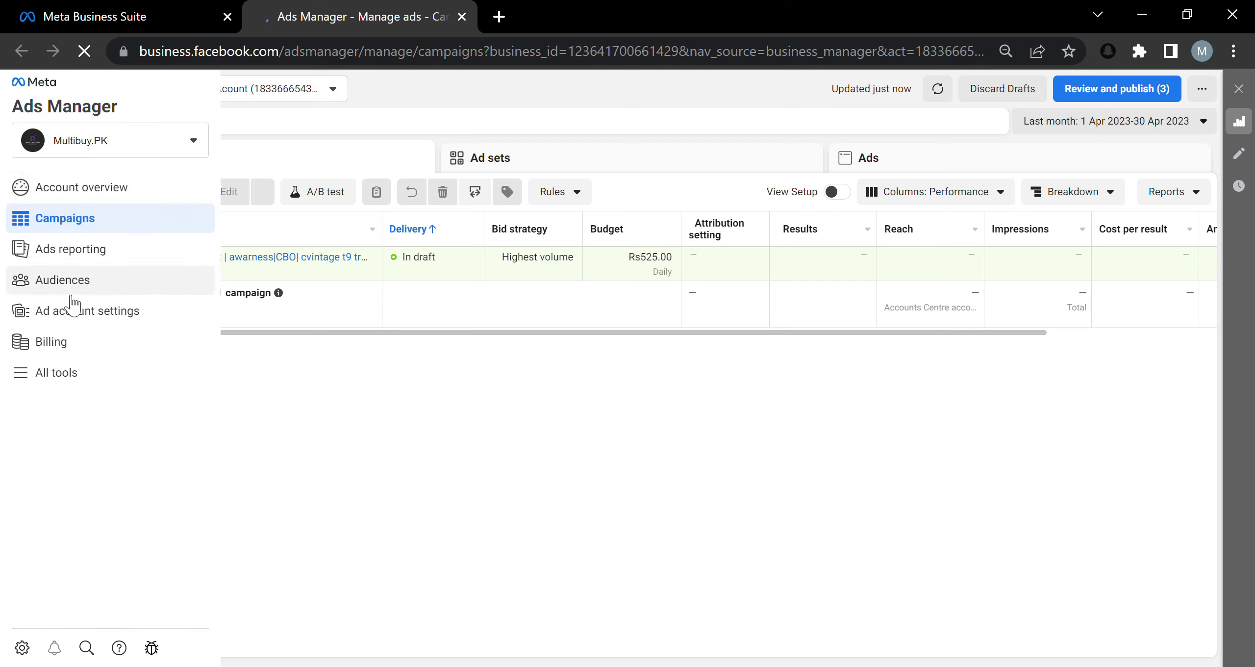
click(87, 373)
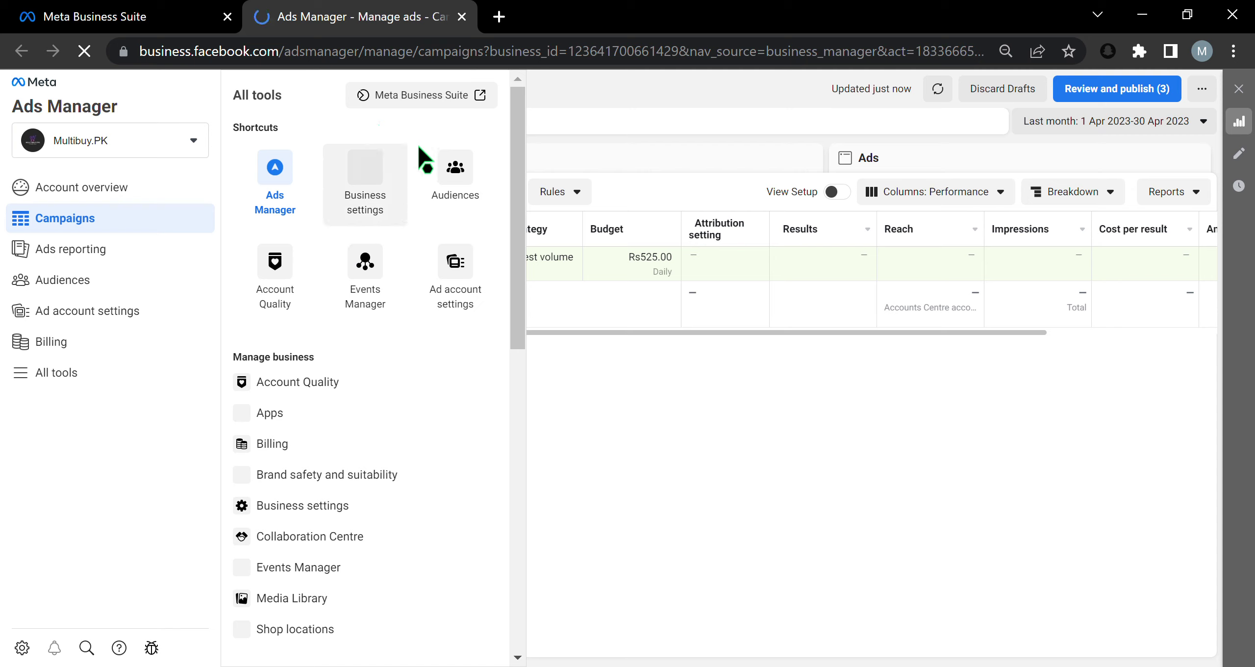
click(375, 189)
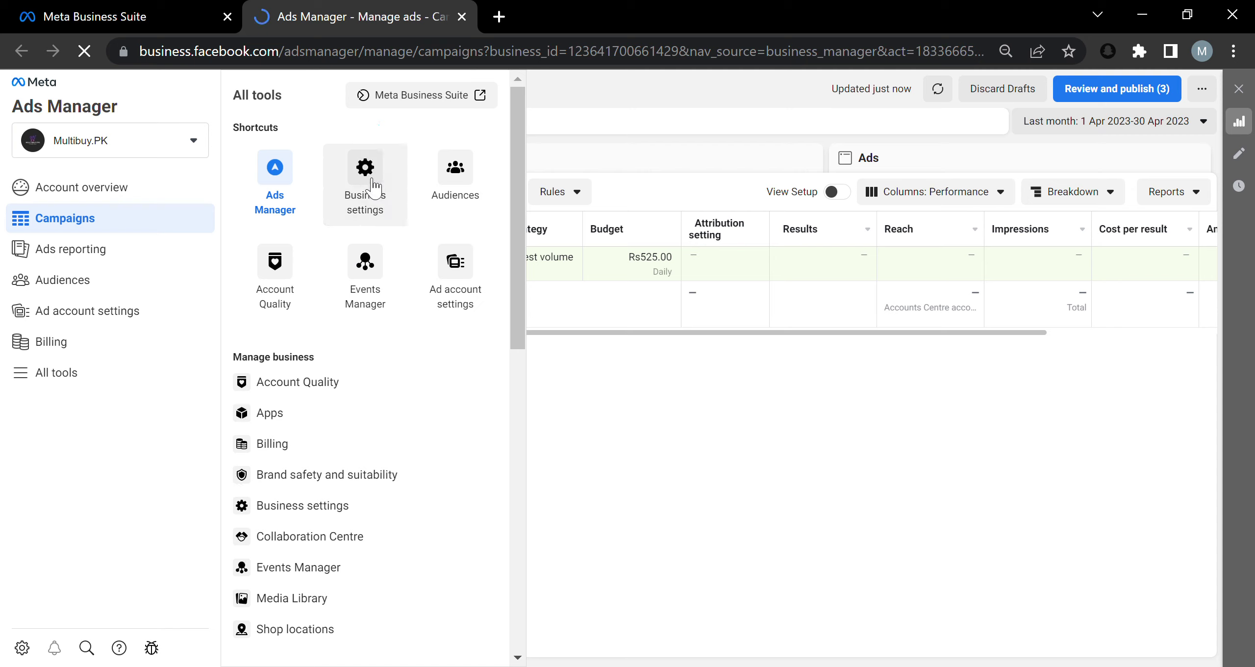
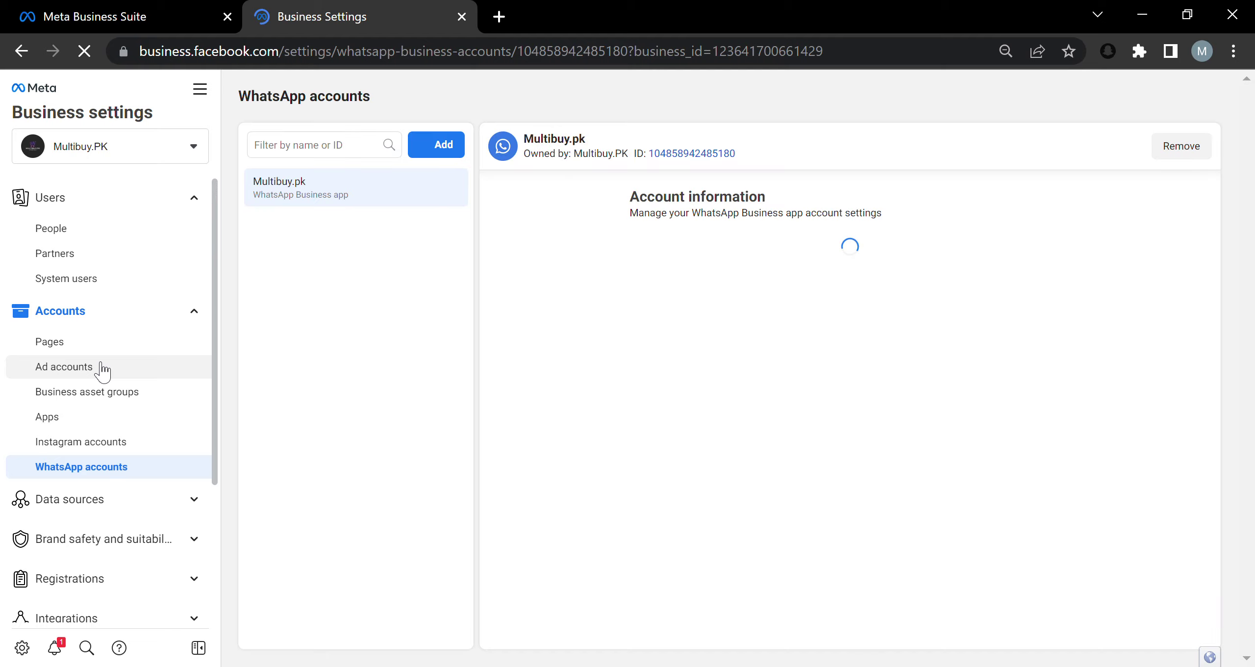
click(102, 369)
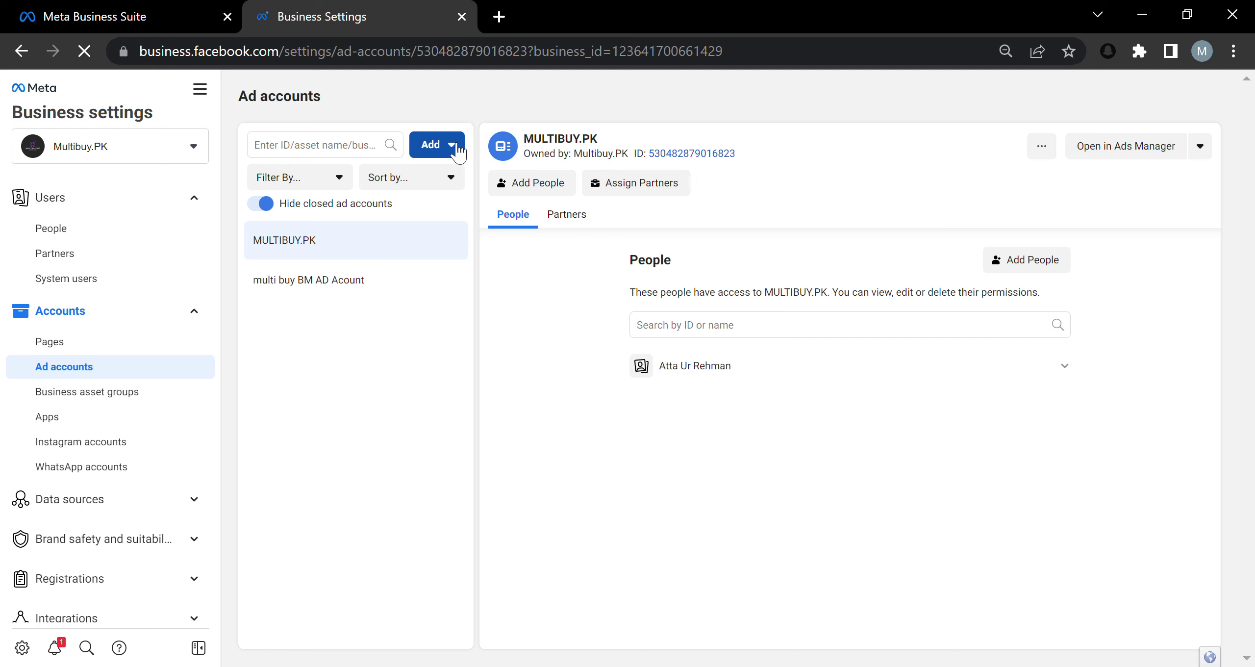
Examine the form for creating a new ad account and close it without creating one.
click(454, 147)
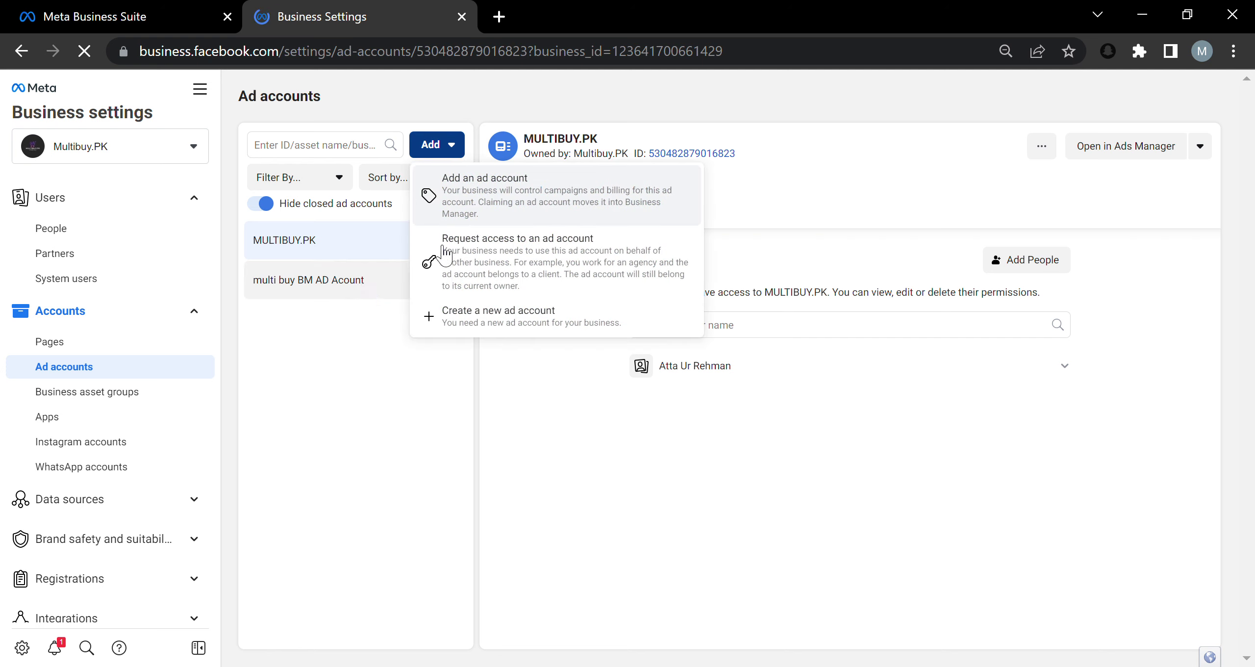
click(486, 317)
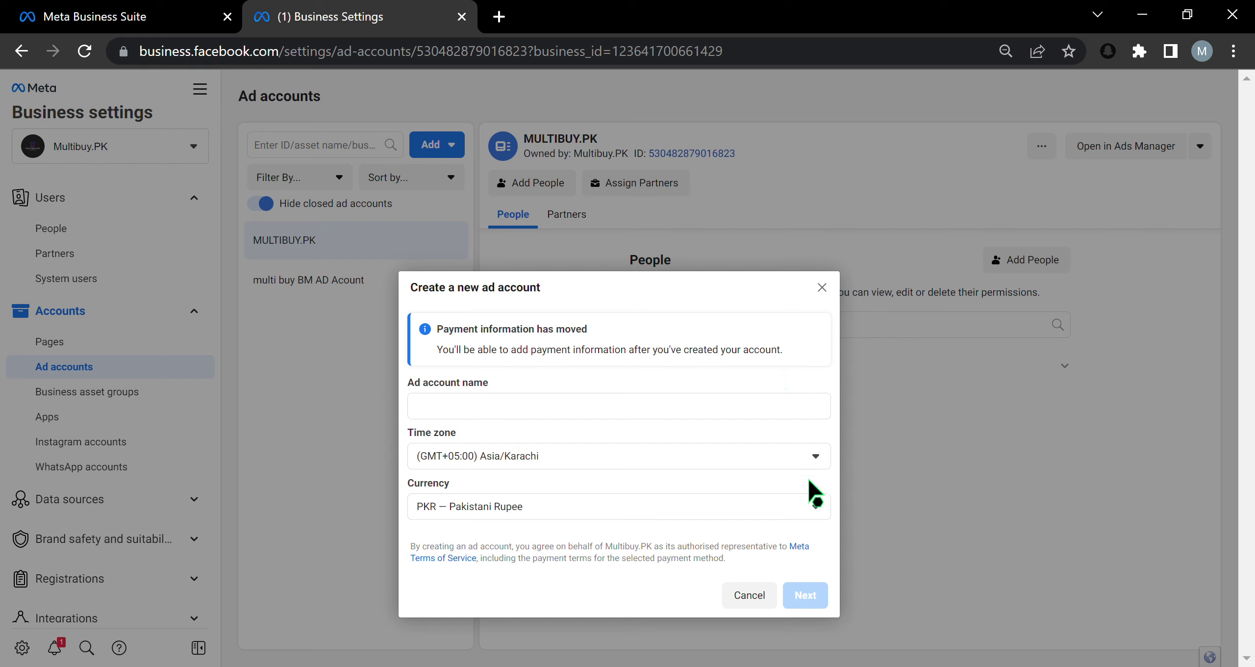
click(824, 294)
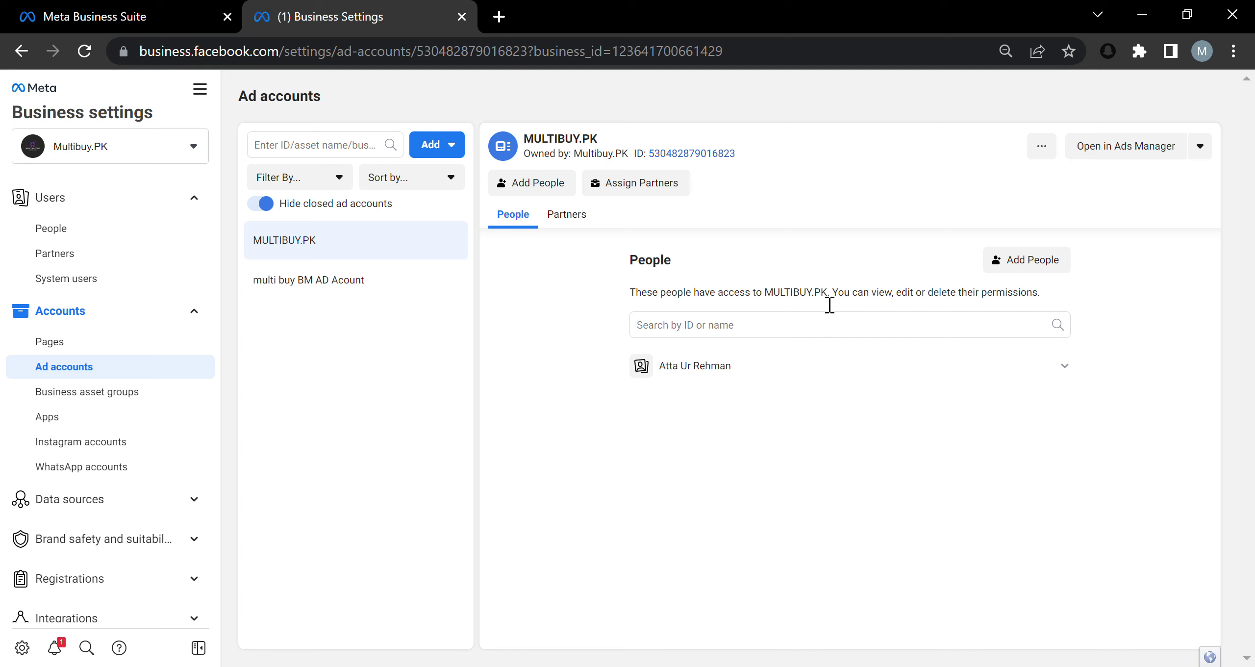
Return to Ads Manager and view the full list of available ad accounts without switching accounts.
click(212, 91)
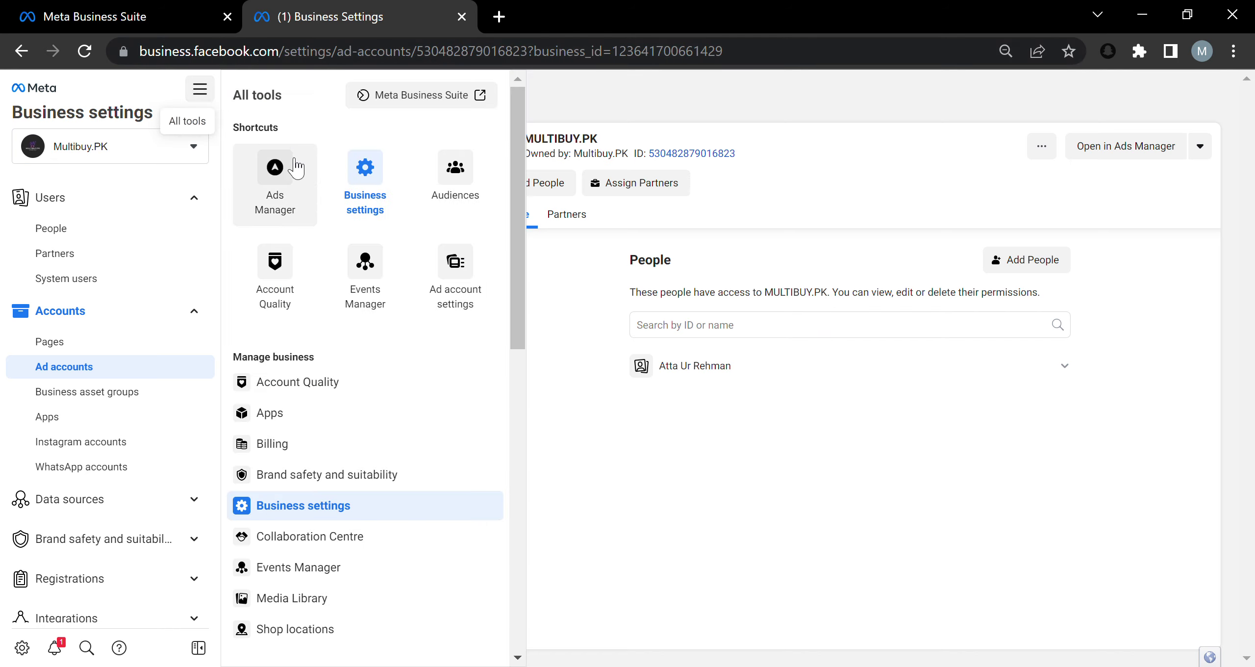
click(276, 181)
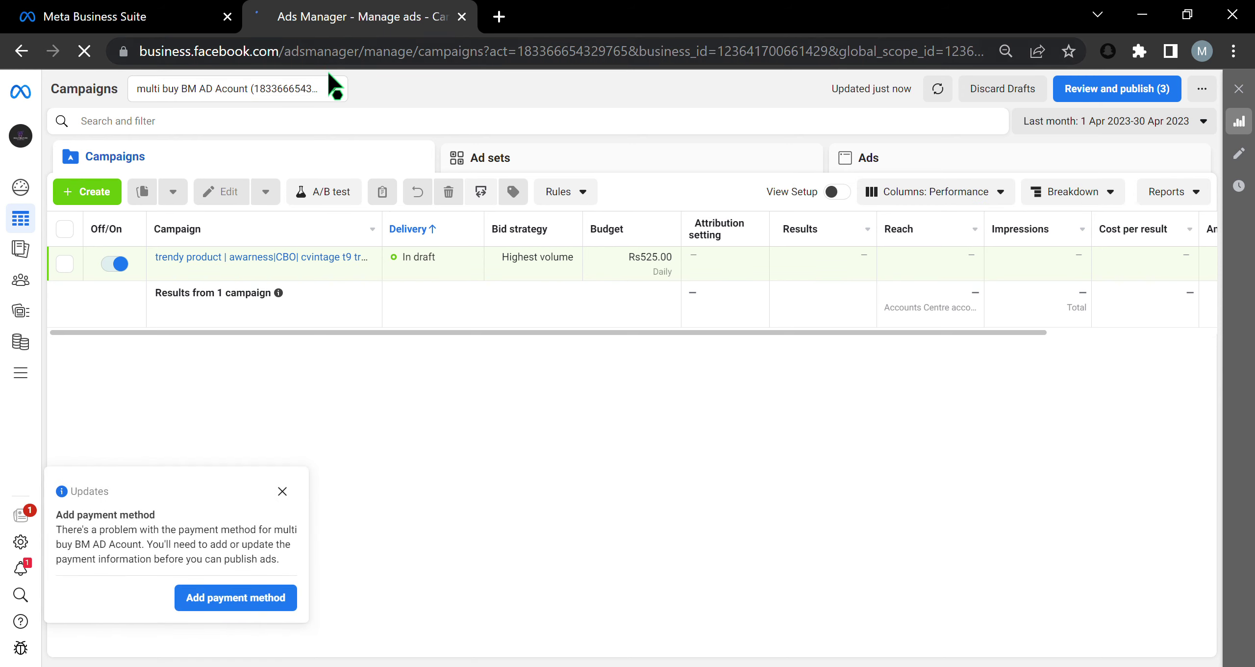
click(333, 91)
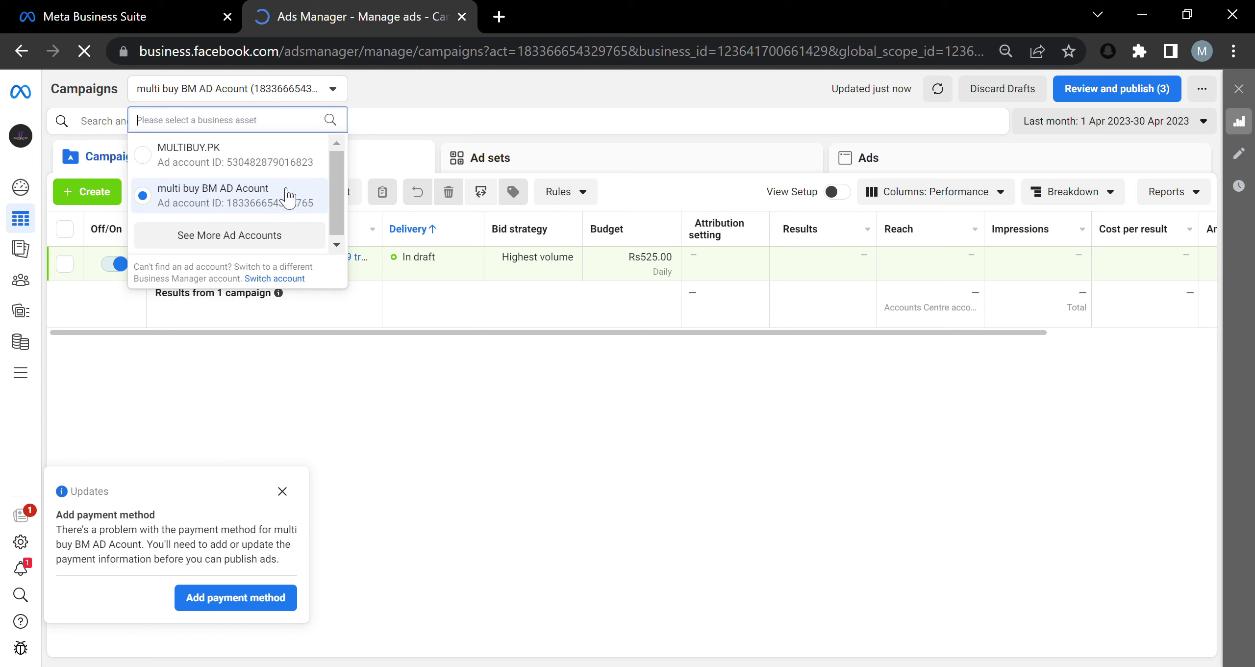
click(279, 243)
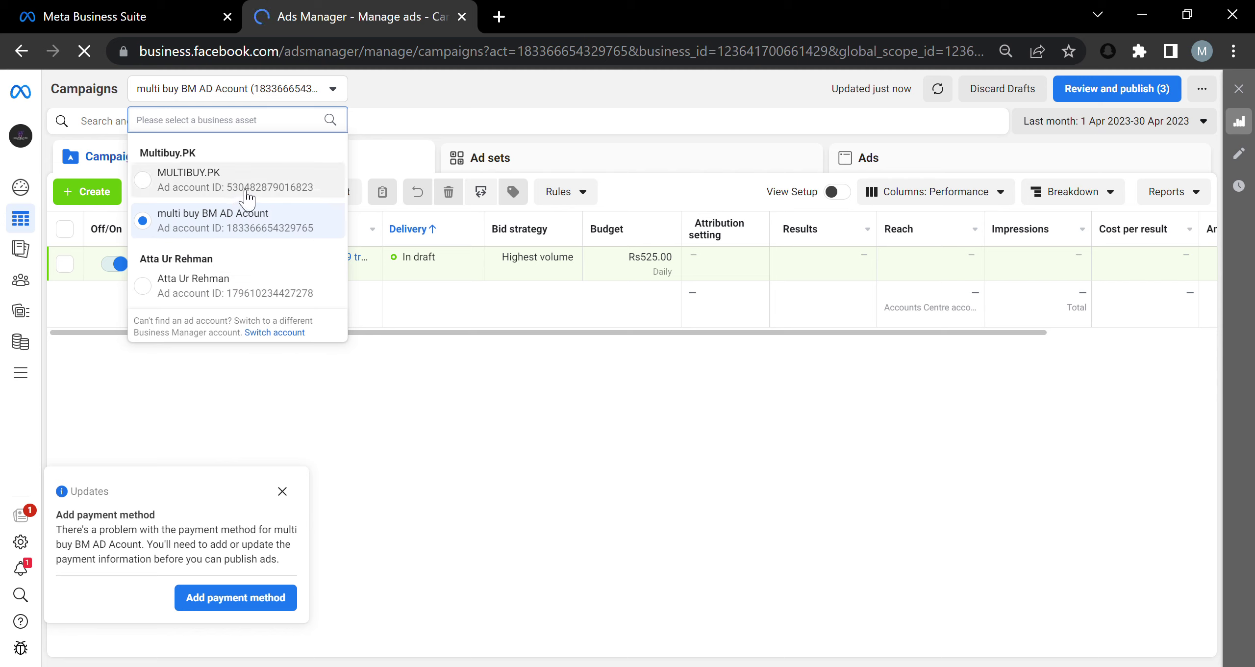
click(432, 370)
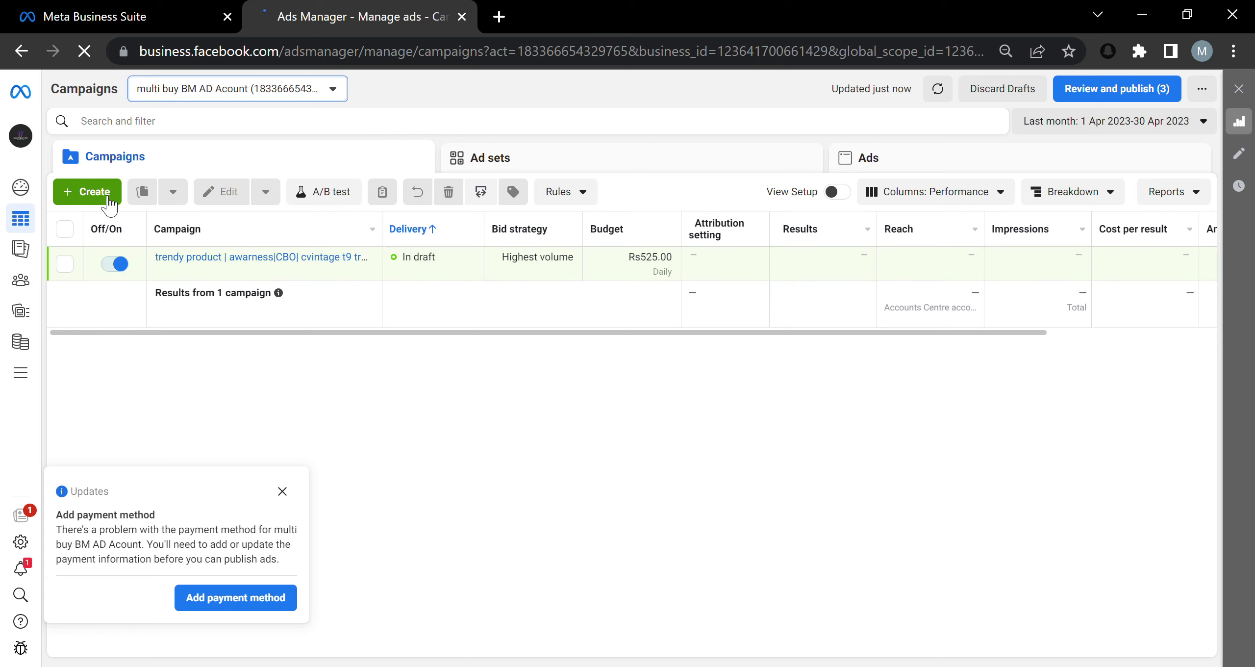
View the draft trendy product campaign's edit settings, leave without publishing it, and clear the campaign selection.
mouse_move(250, 277)
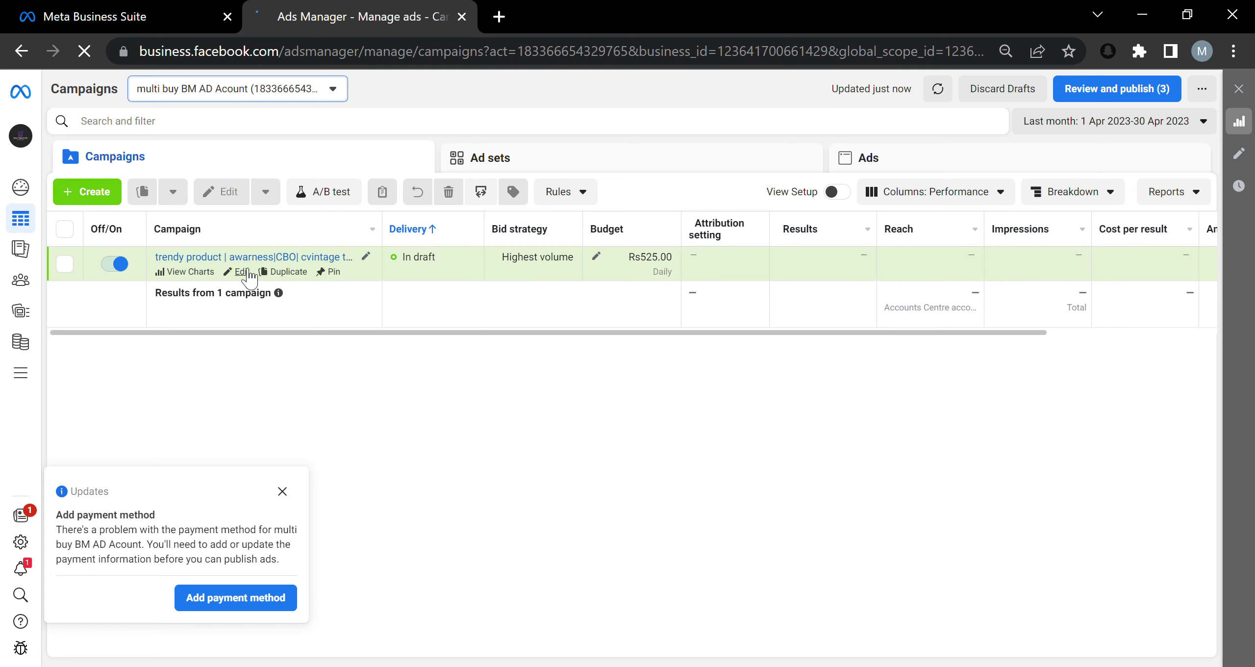
click(243, 272)
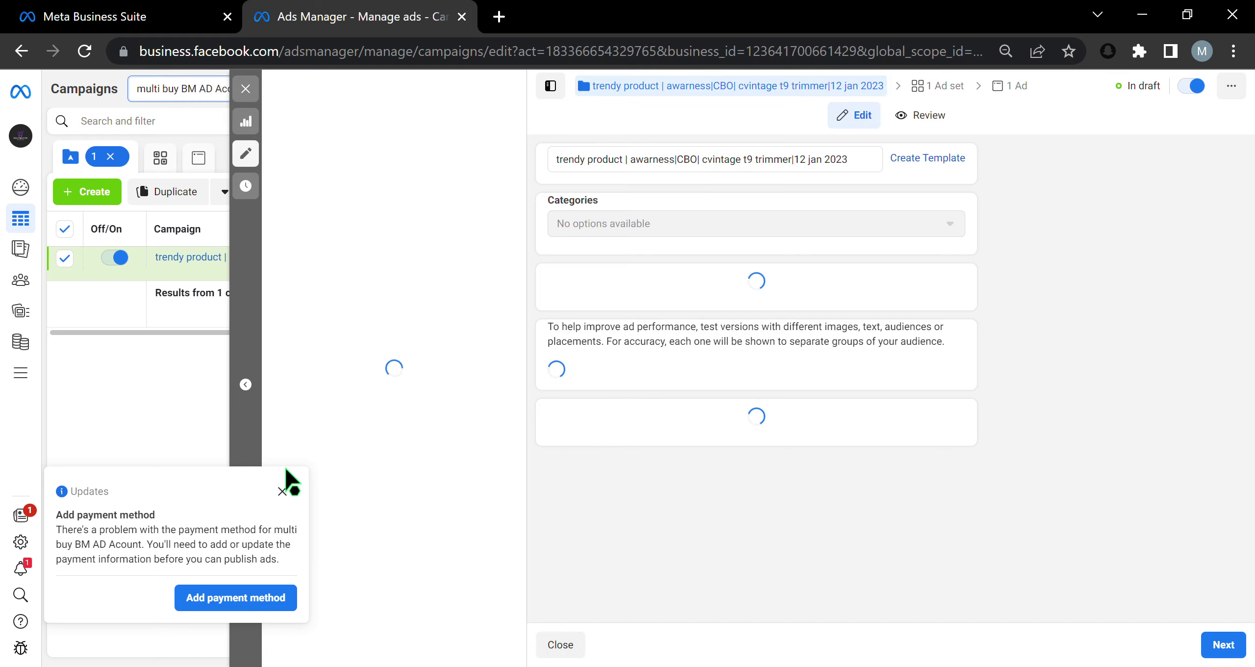
click(283, 492)
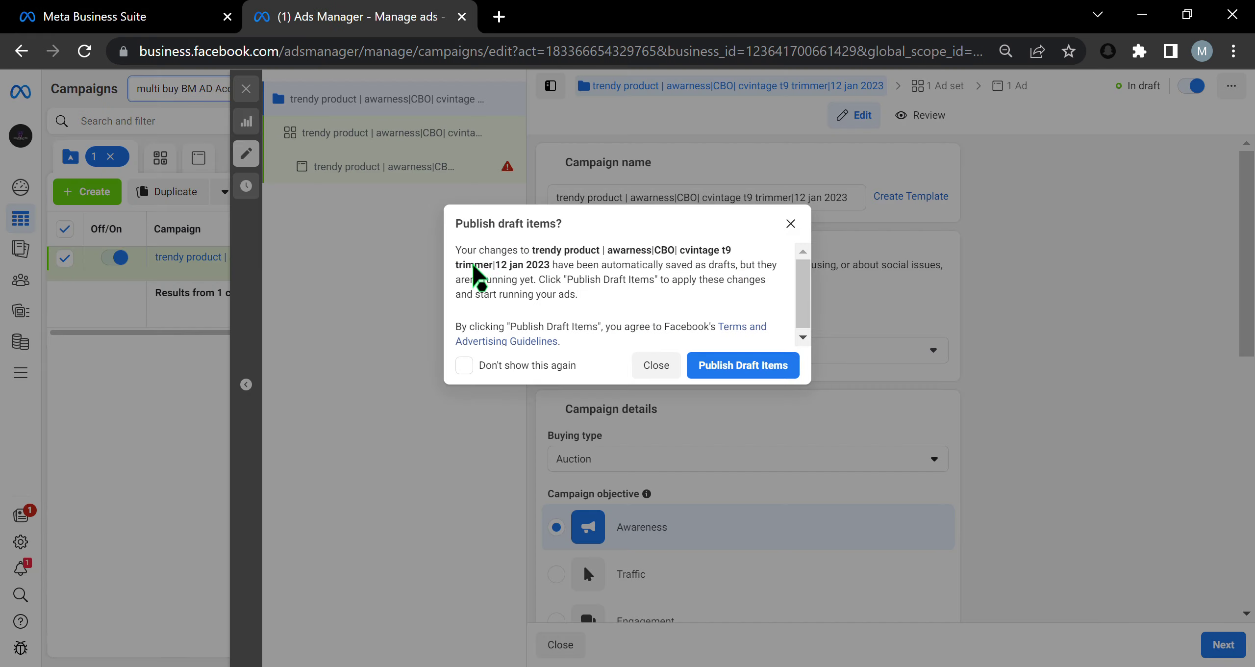
click(656, 367)
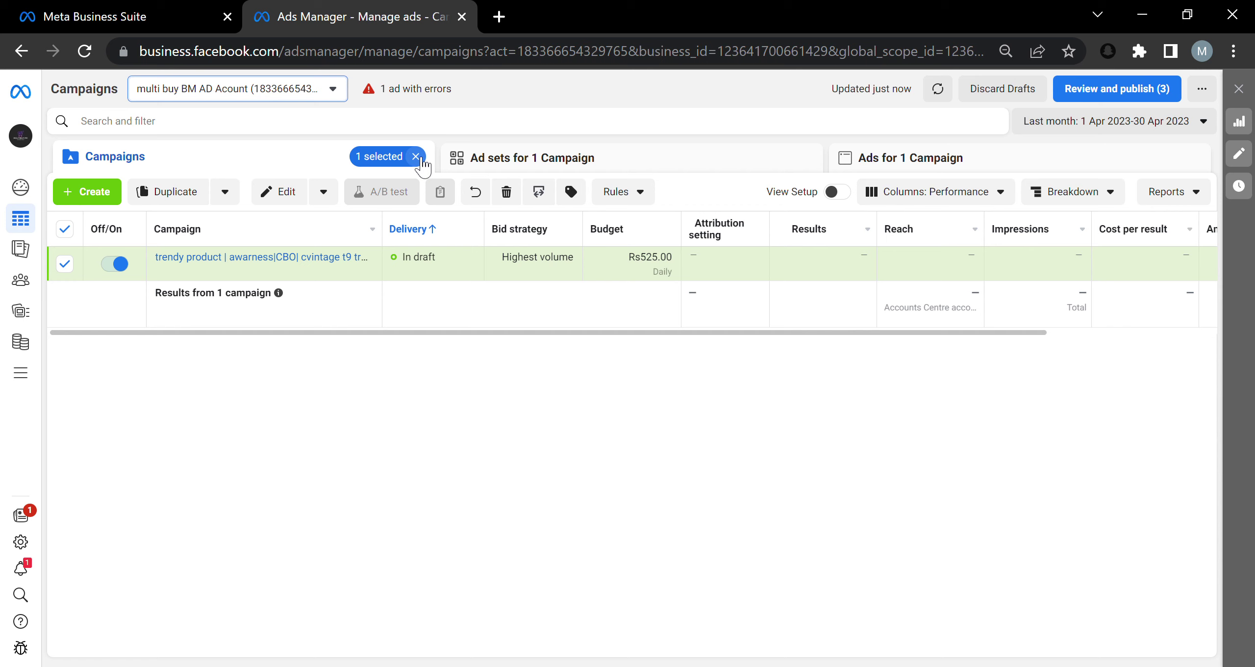
click(416, 157)
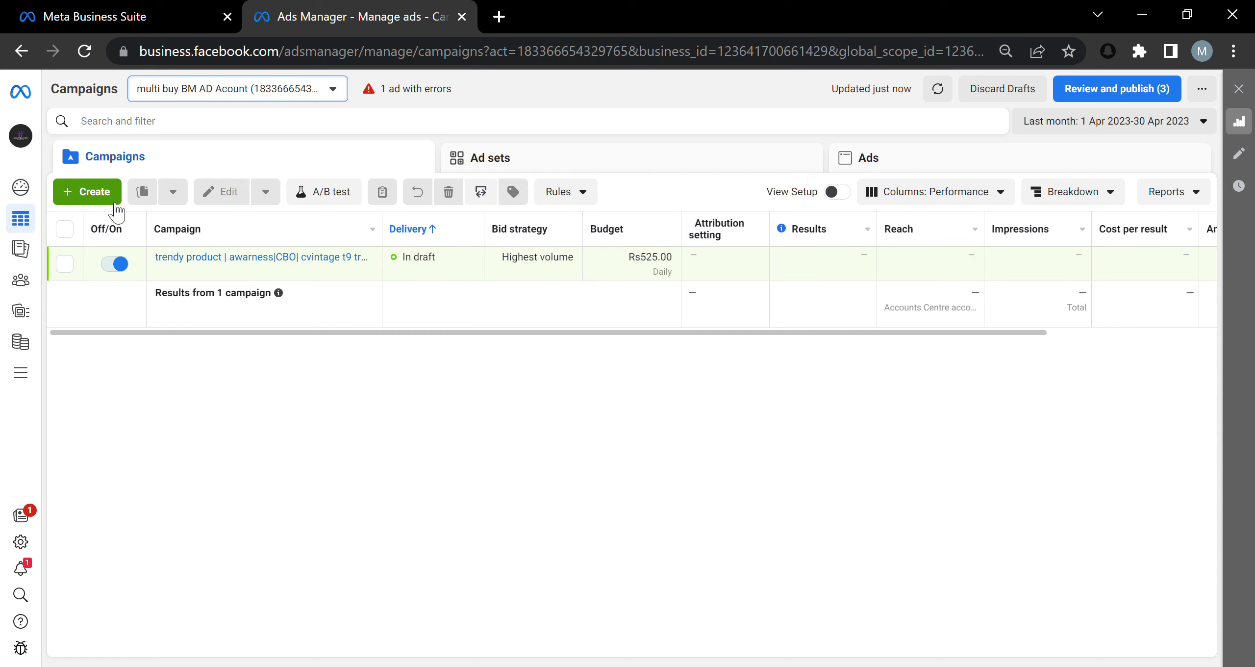
Create a new campaign with the Awareness objective.
click(93, 192)
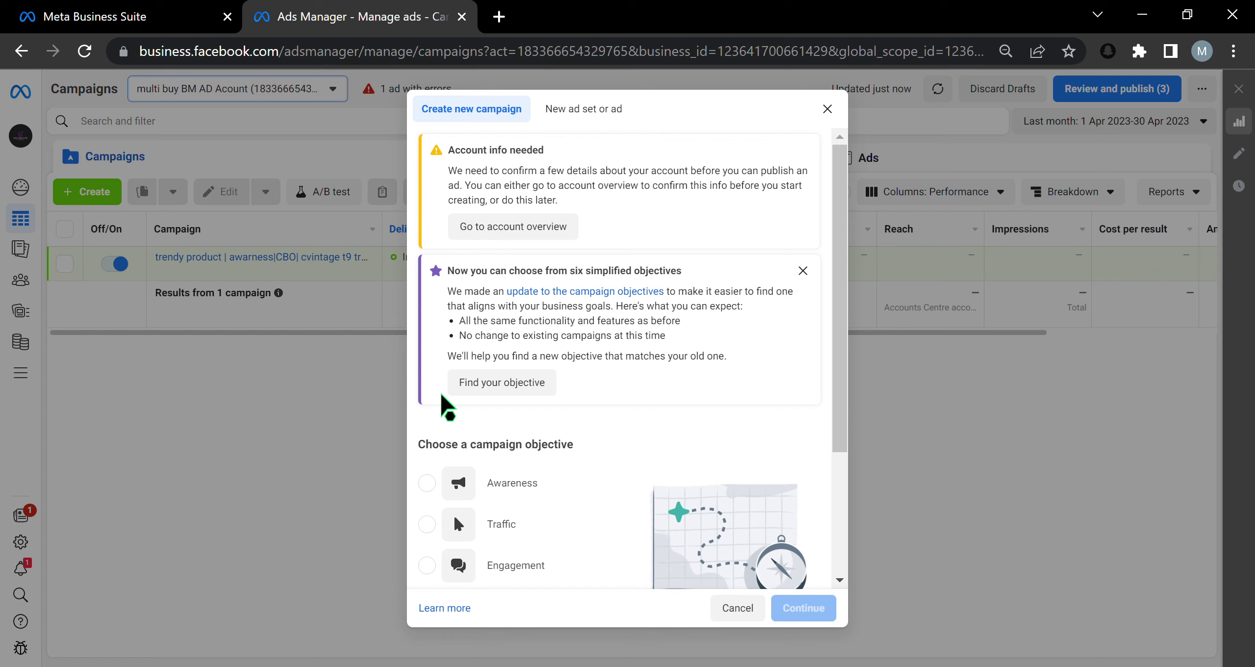
scroll(608, 440, down, 4)
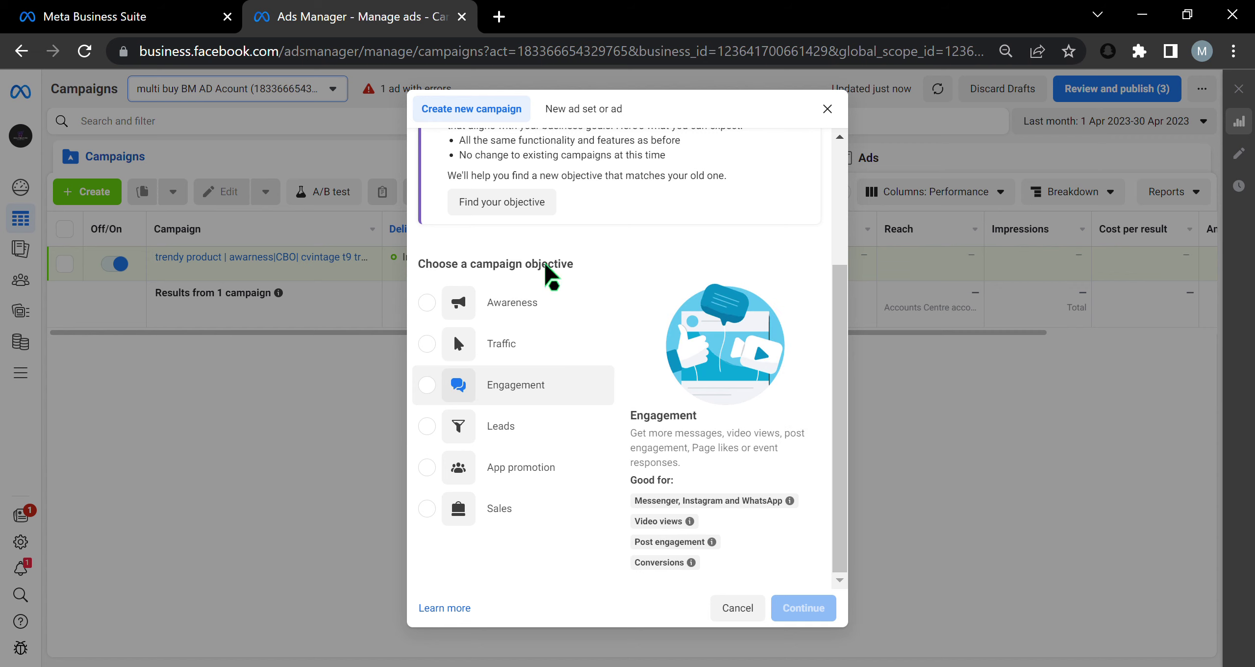
click(542, 312)
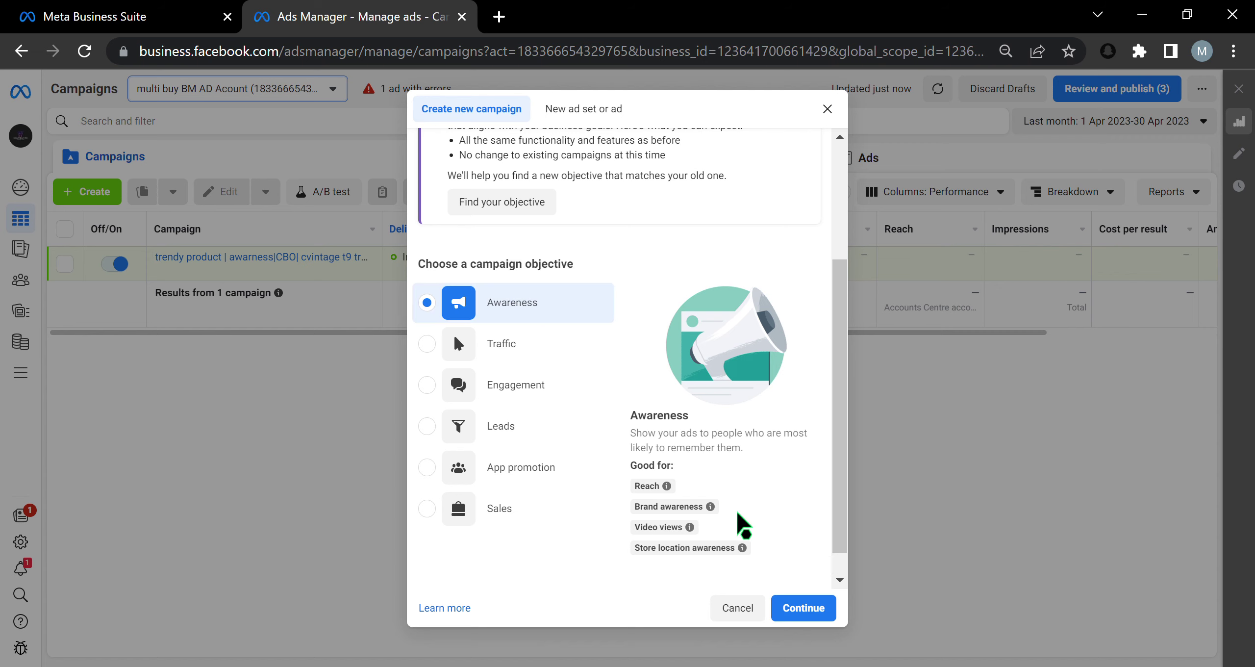
click(810, 608)
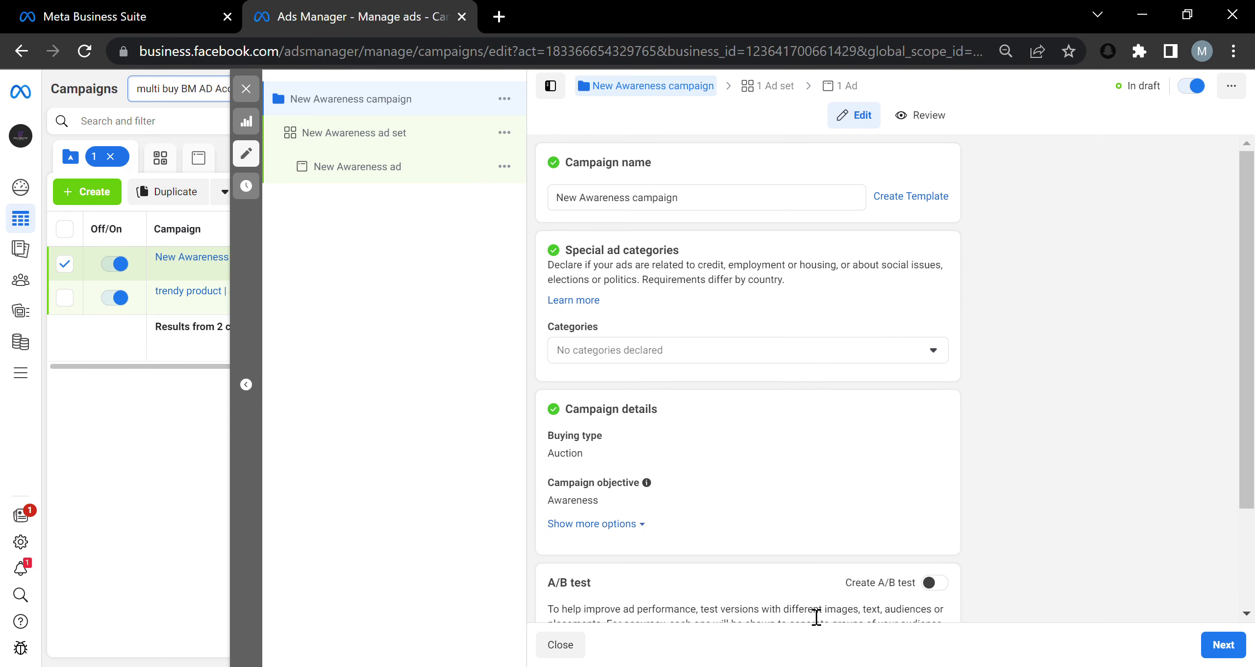
Turn on Advantage campaign budget for the New Awareness campaign, keeping the daily budget type.
click(723, 210)
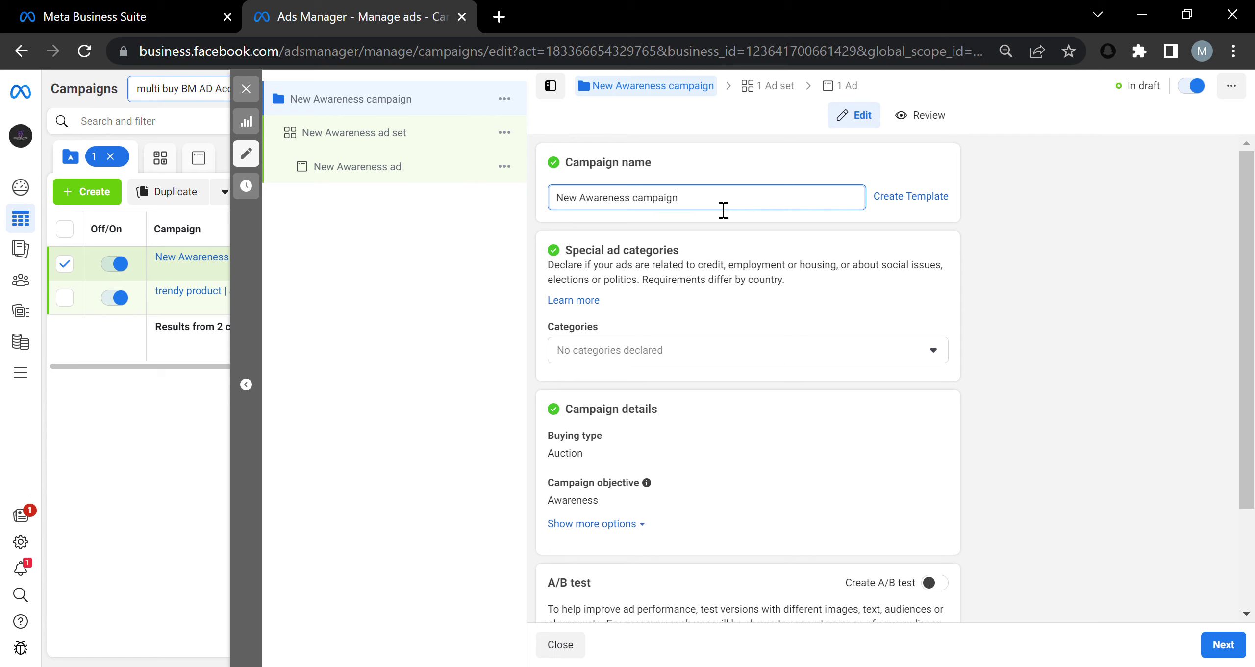
scroll(711, 363, down, 3)
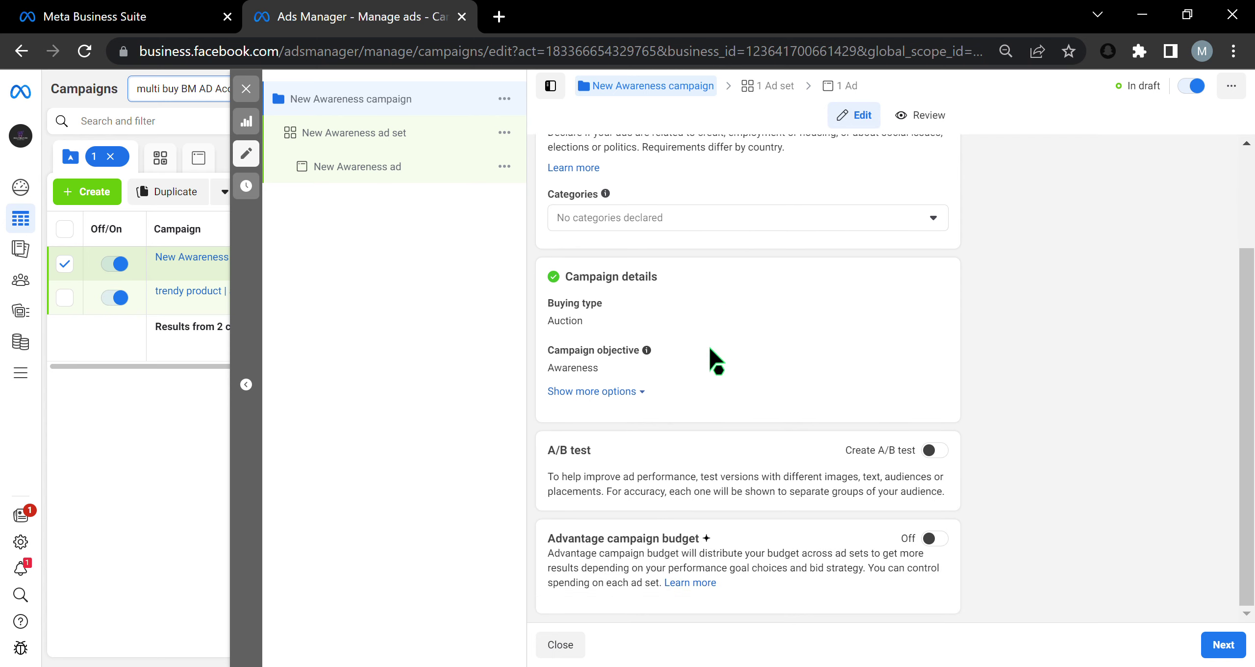
scroll(716, 361, up, 3)
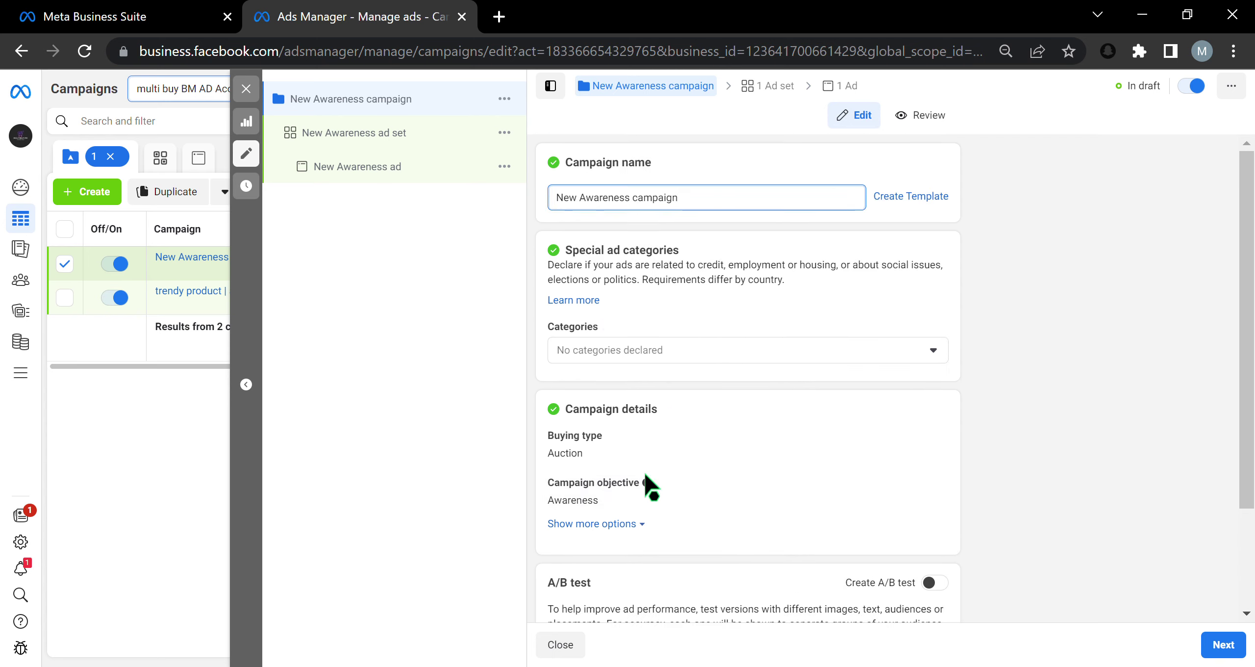
scroll(652, 486, down, 3)
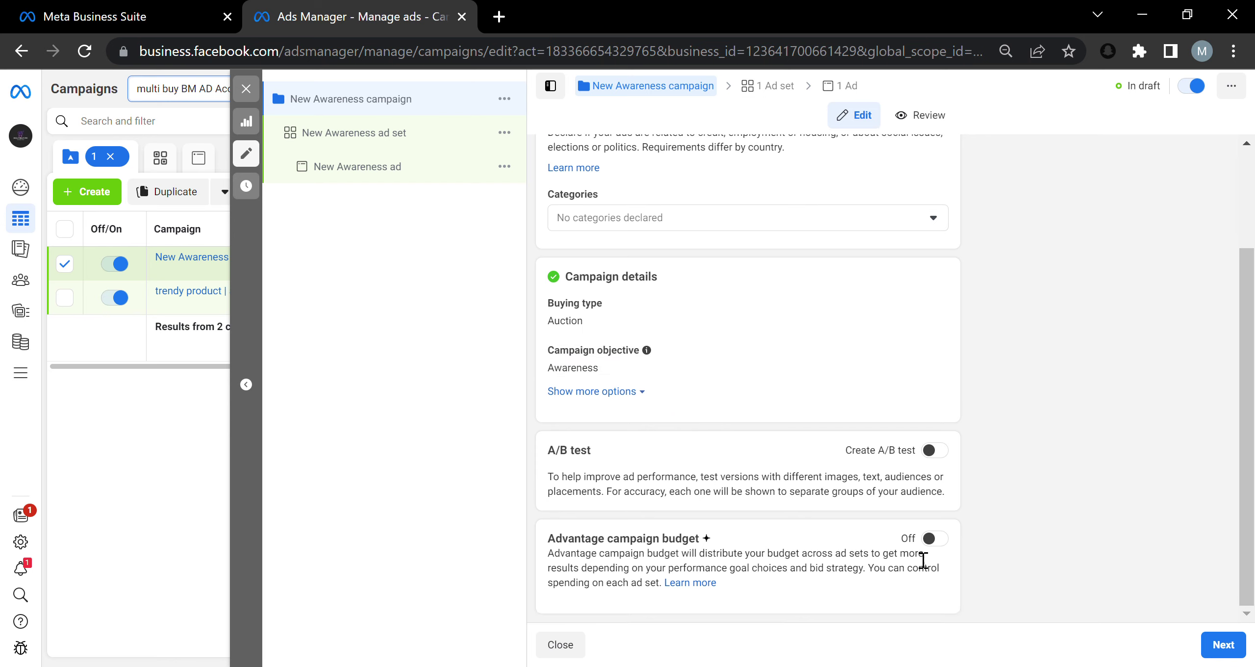
click(947, 535)
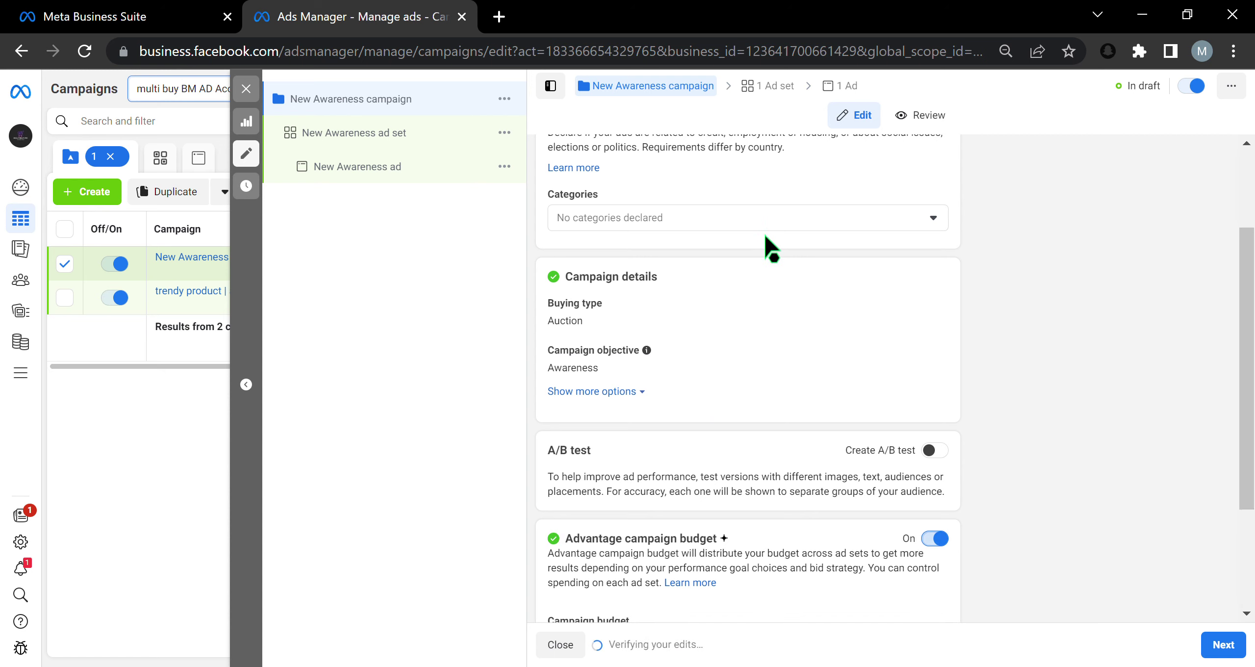
scroll(766, 240, down, 3)
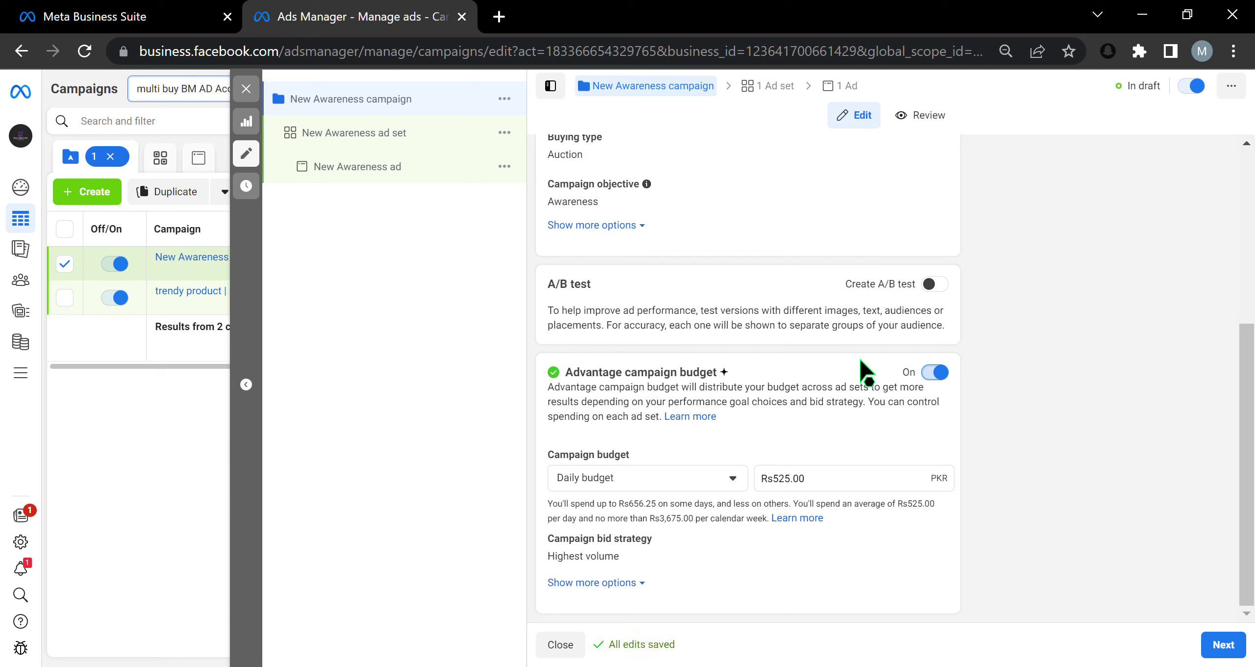
click(939, 375)
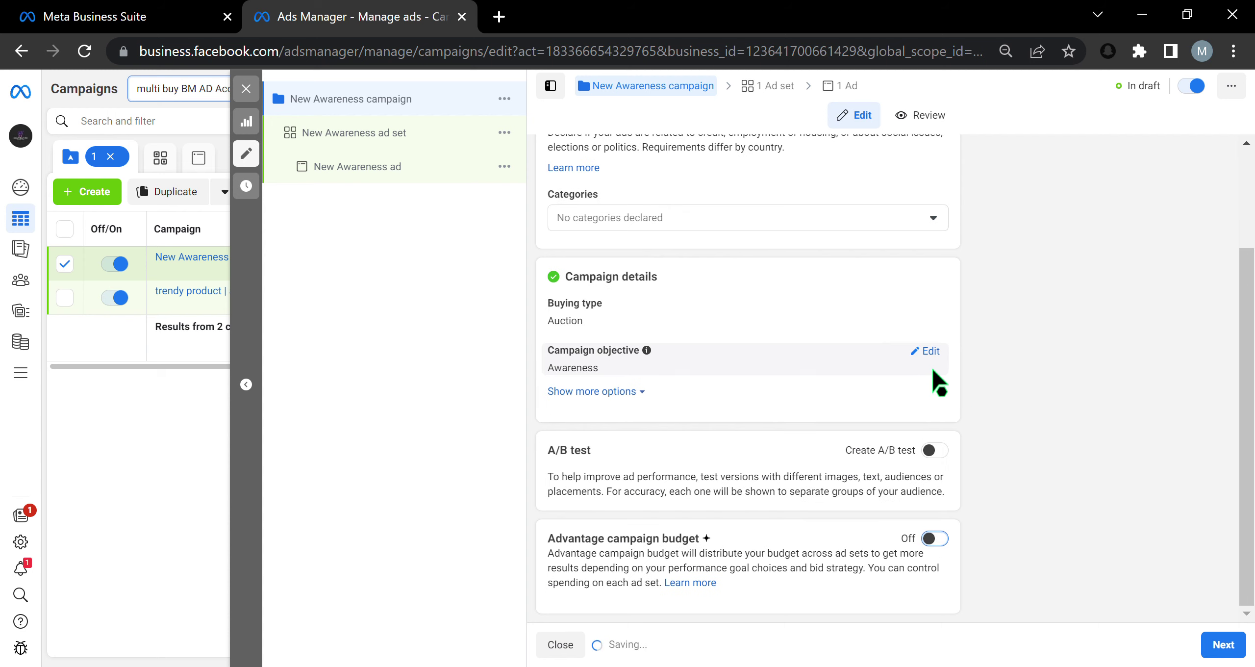
click(941, 541)
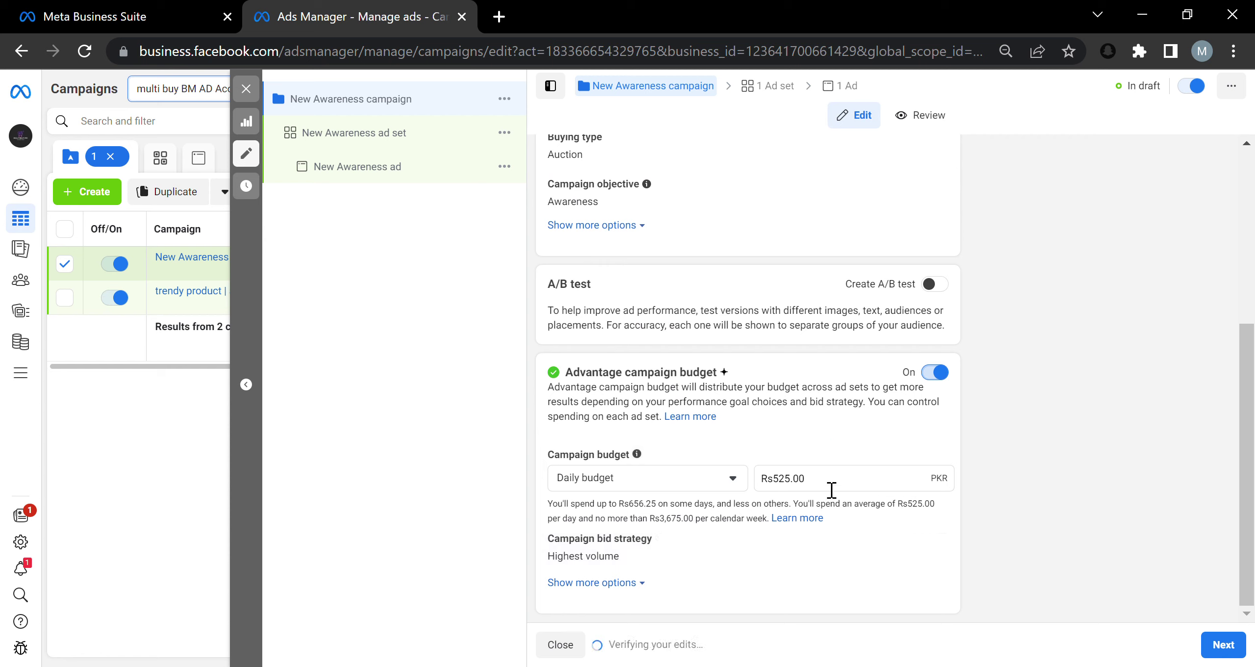
scroll(760, 407, up, 1)
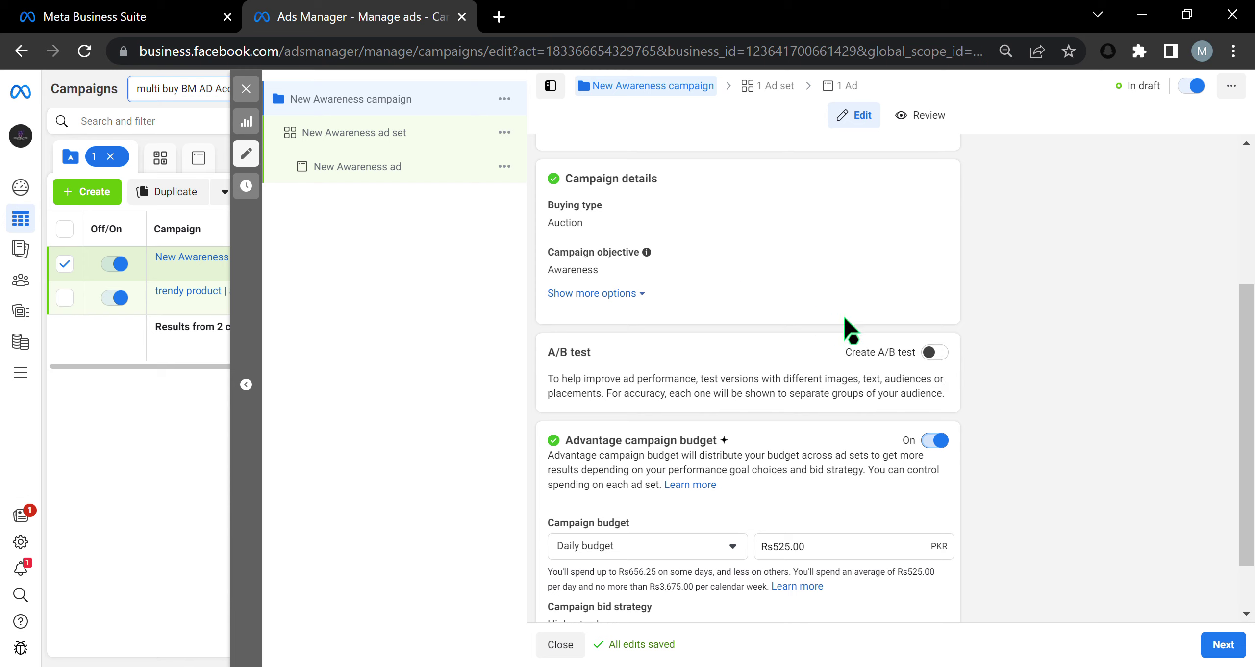
Switch the New Awareness ad set from Advantage+ placements to manual placements and review the platform and placement options.
click(374, 144)
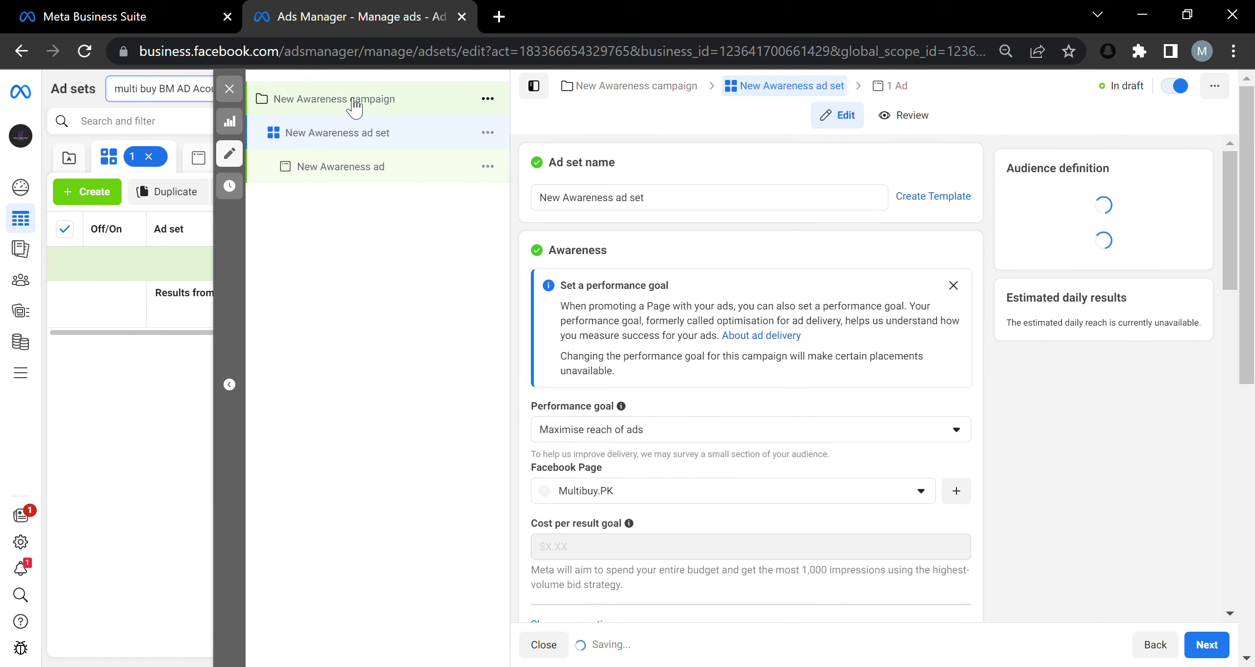
scroll(638, 309, down, 15)
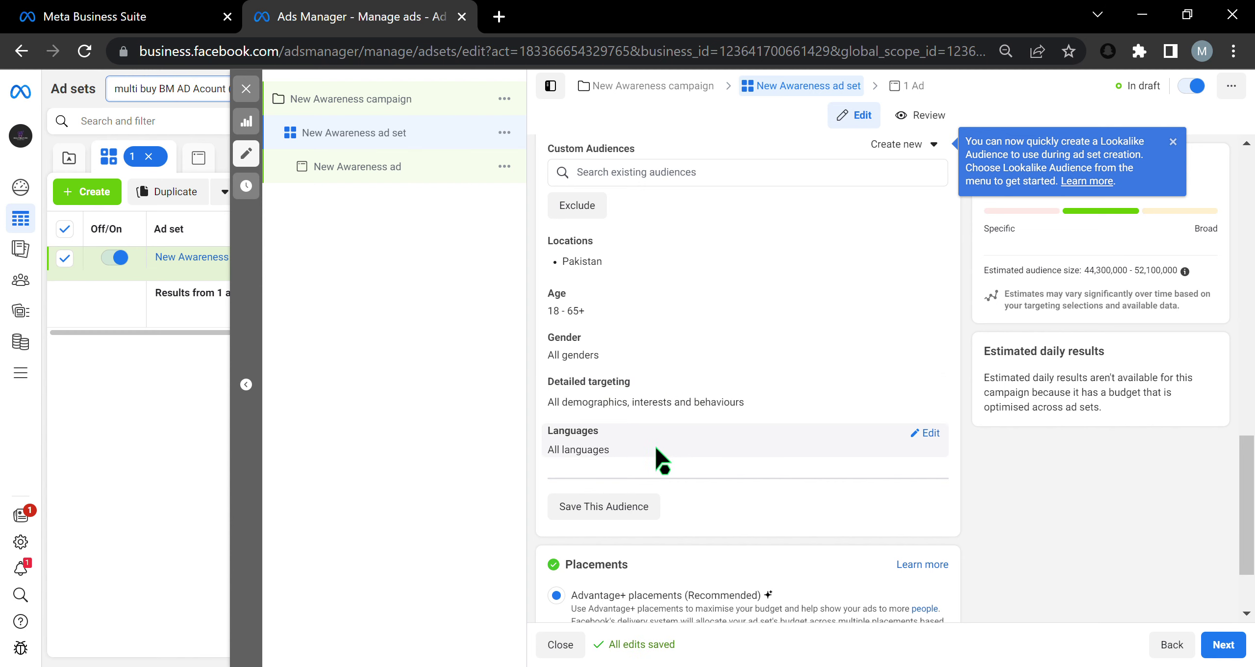
scroll(657, 429, down, 2)
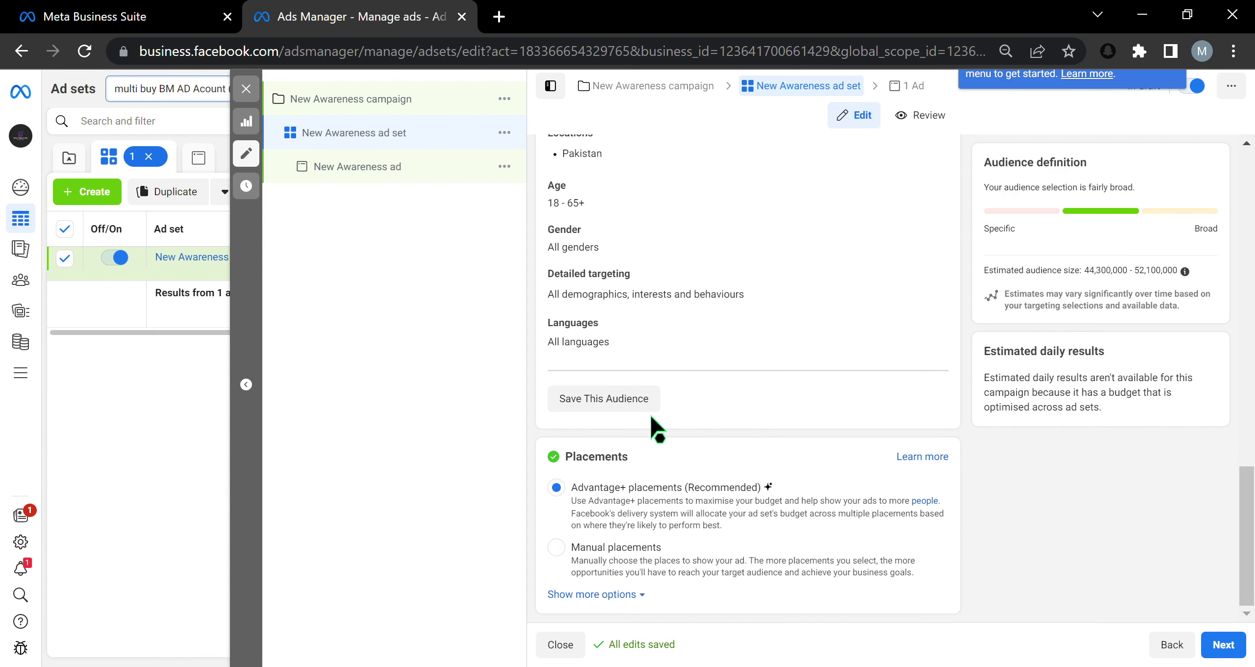
click(564, 559)
scroll(699, 521, down, 5)
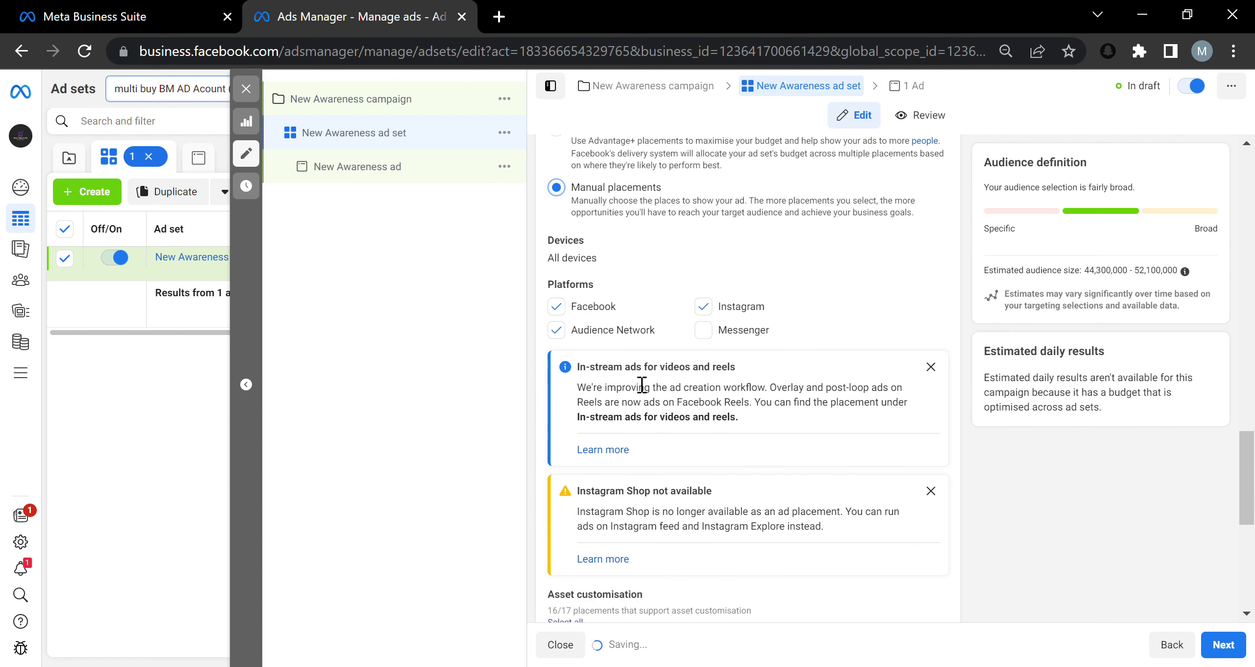
scroll(591, 327, down, 9)
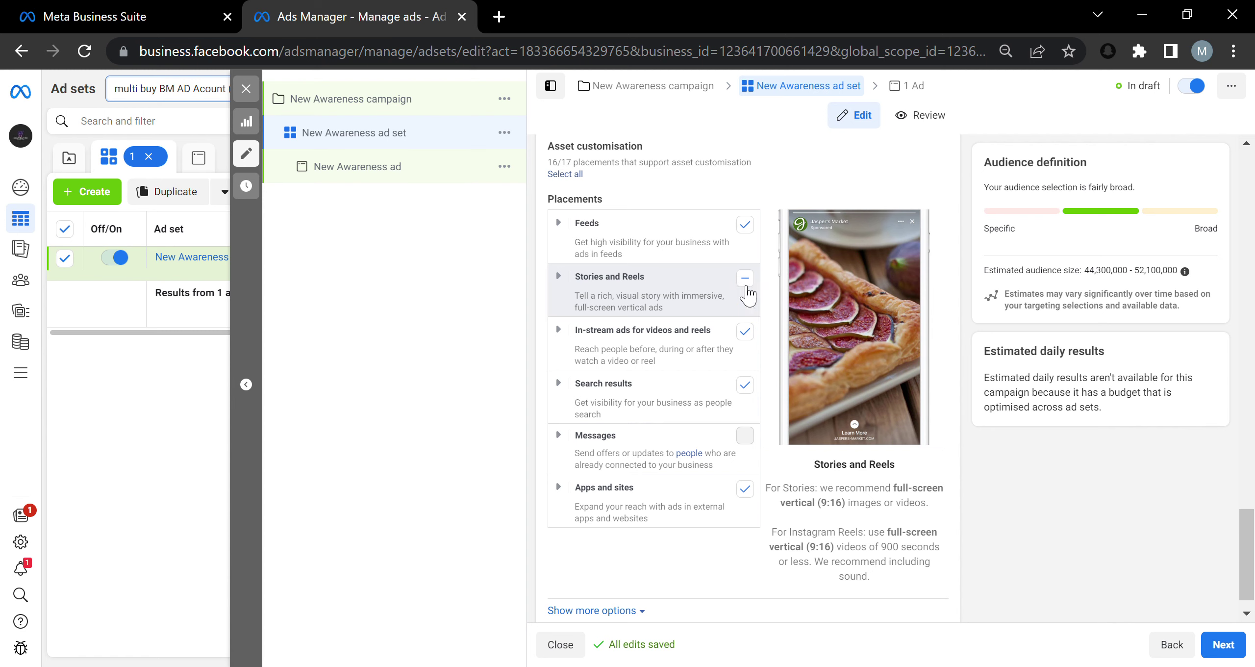
scroll(729, 562, down, 1)
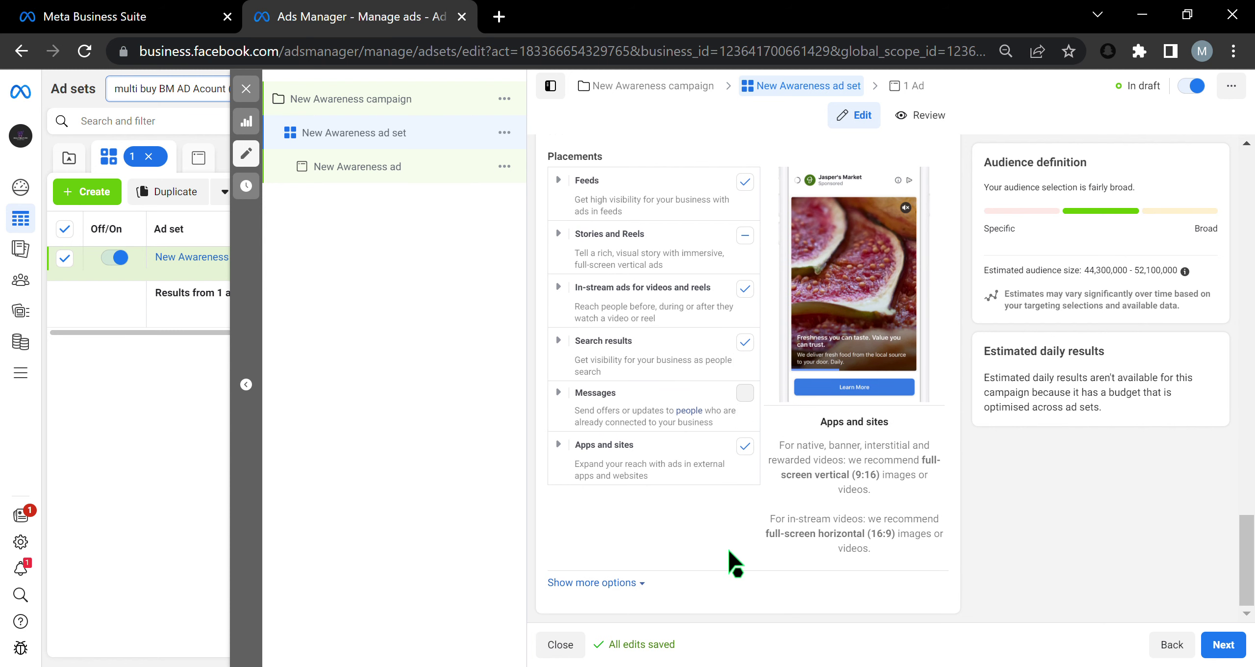
Set the Instagram account of the New Awareness ad to multibuy.pk.
click(406, 174)
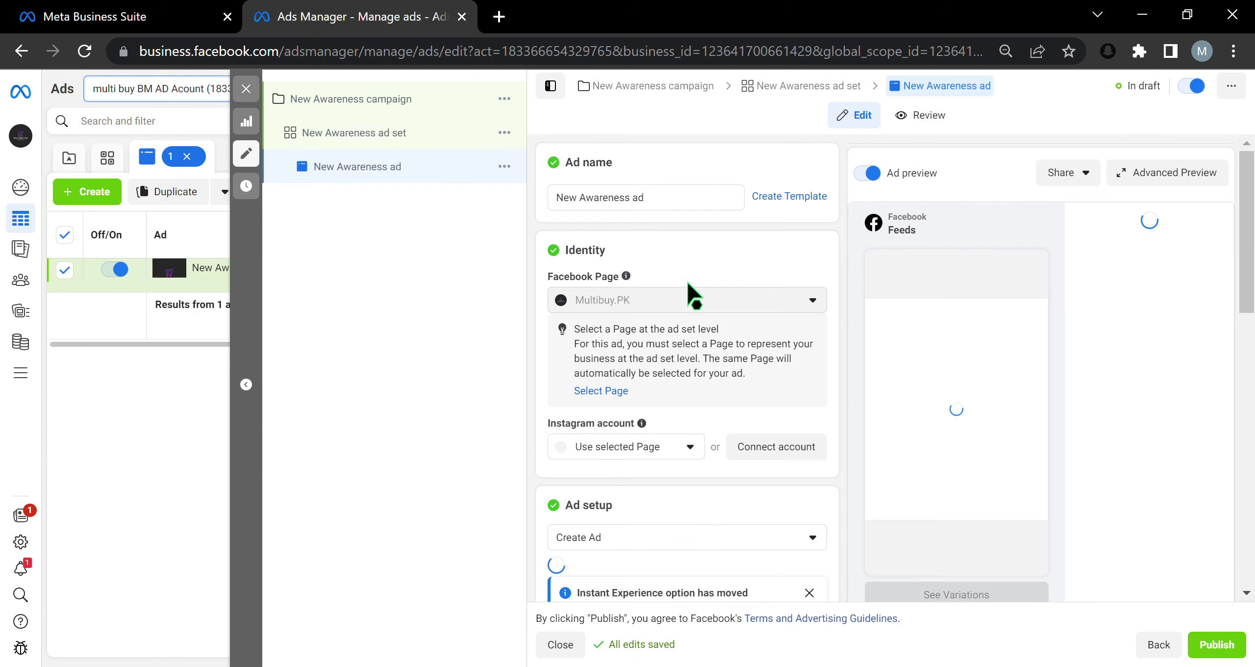
click(681, 446)
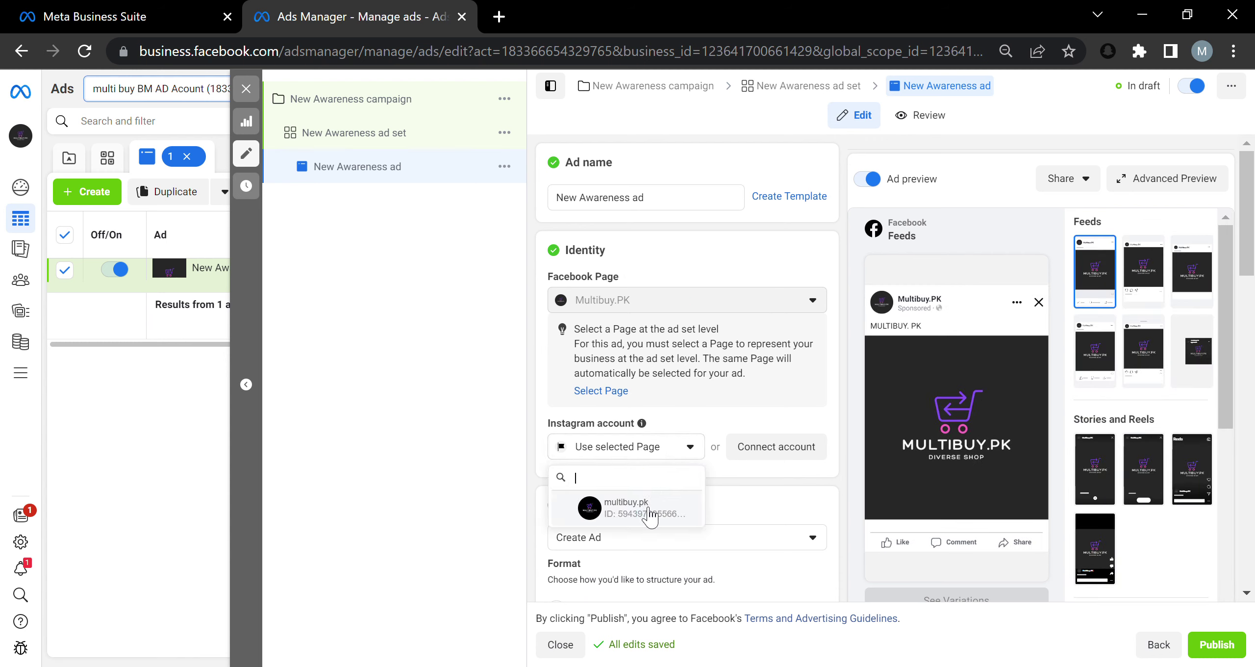
click(650, 511)
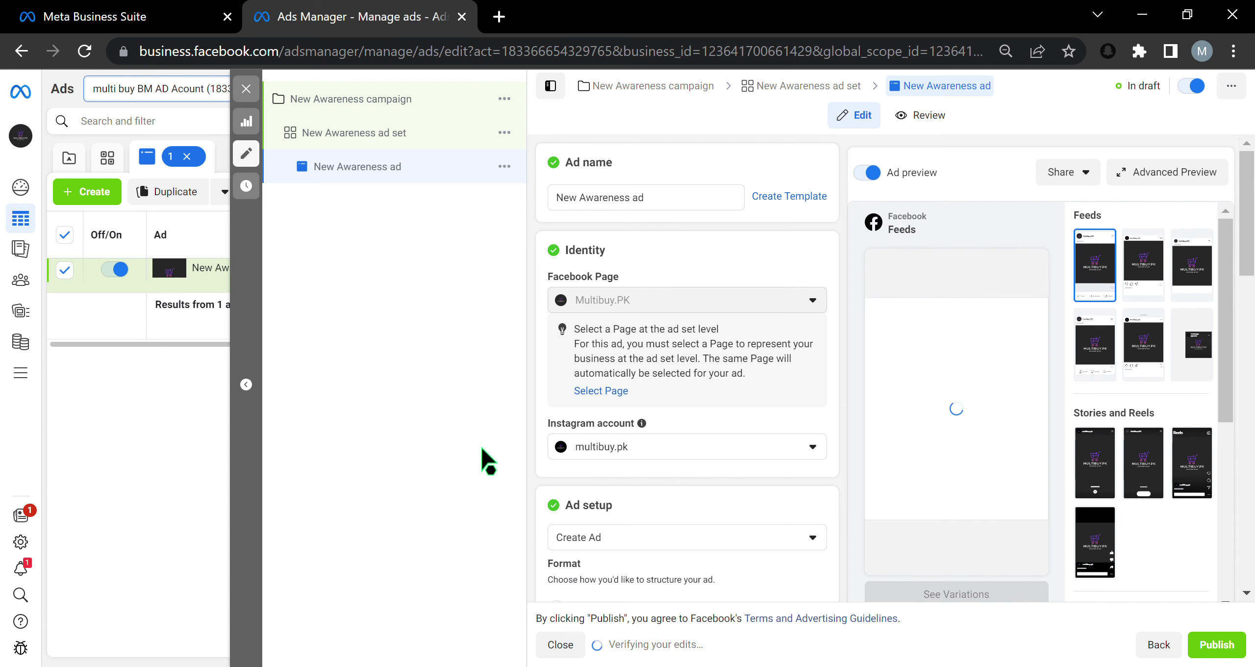
Remove all media from the New Awareness ad's creative.
scroll(652, 465, down, 10)
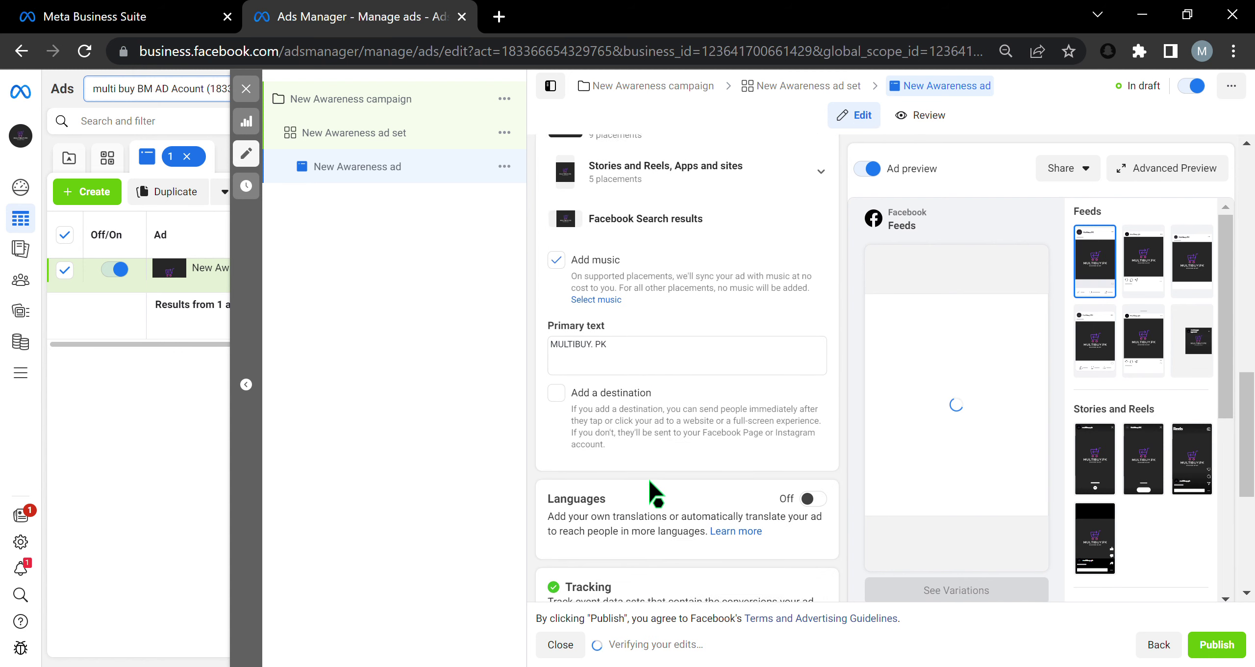
scroll(655, 490, up, 5)
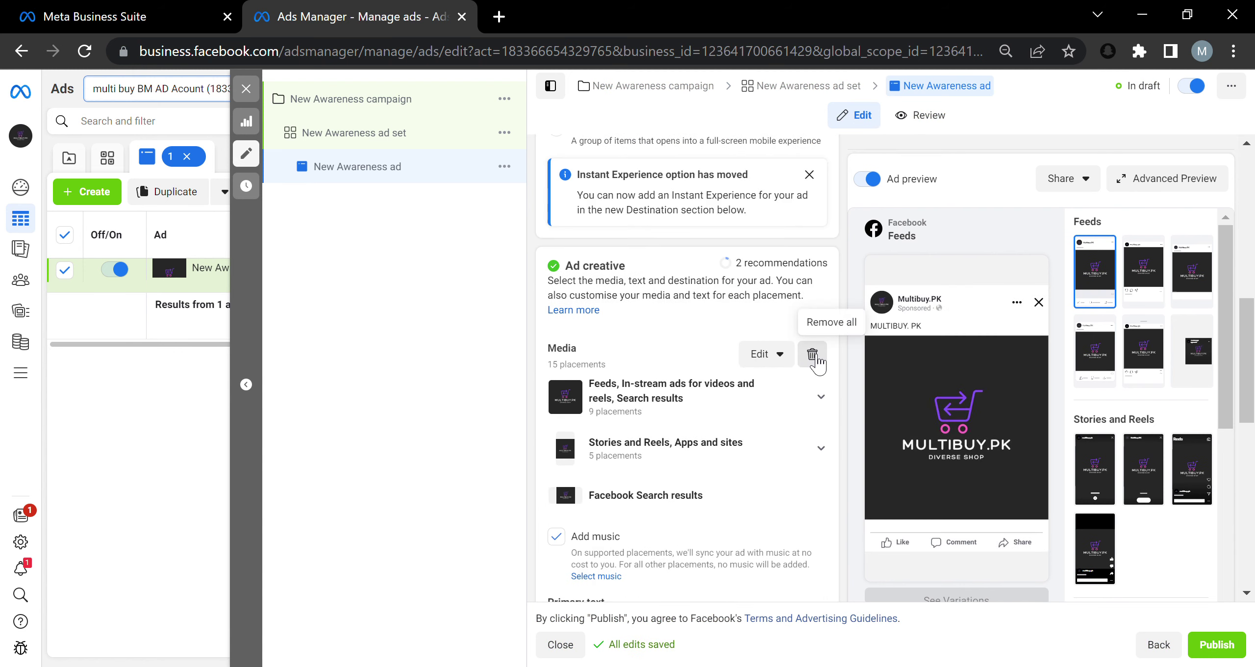
click(814, 357)
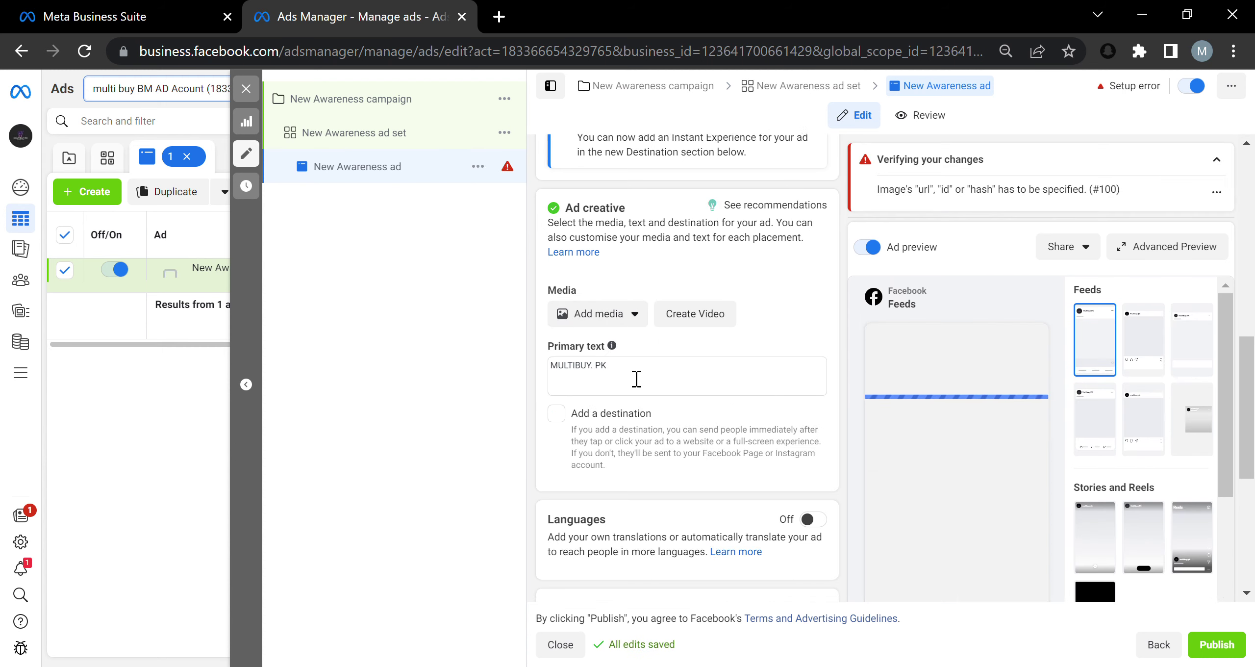
Examine the ad's identity, format, creative, languages and tracking settings without changing them.
scroll(647, 394, down, 2)
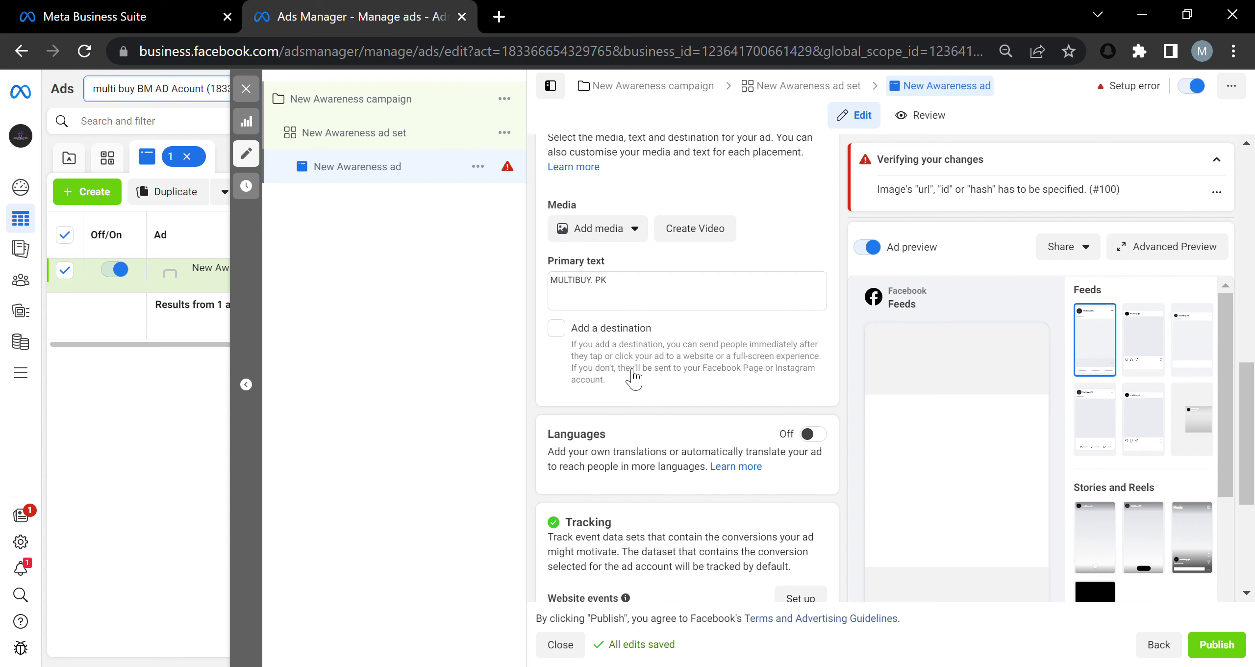
scroll(636, 378, down, 5)
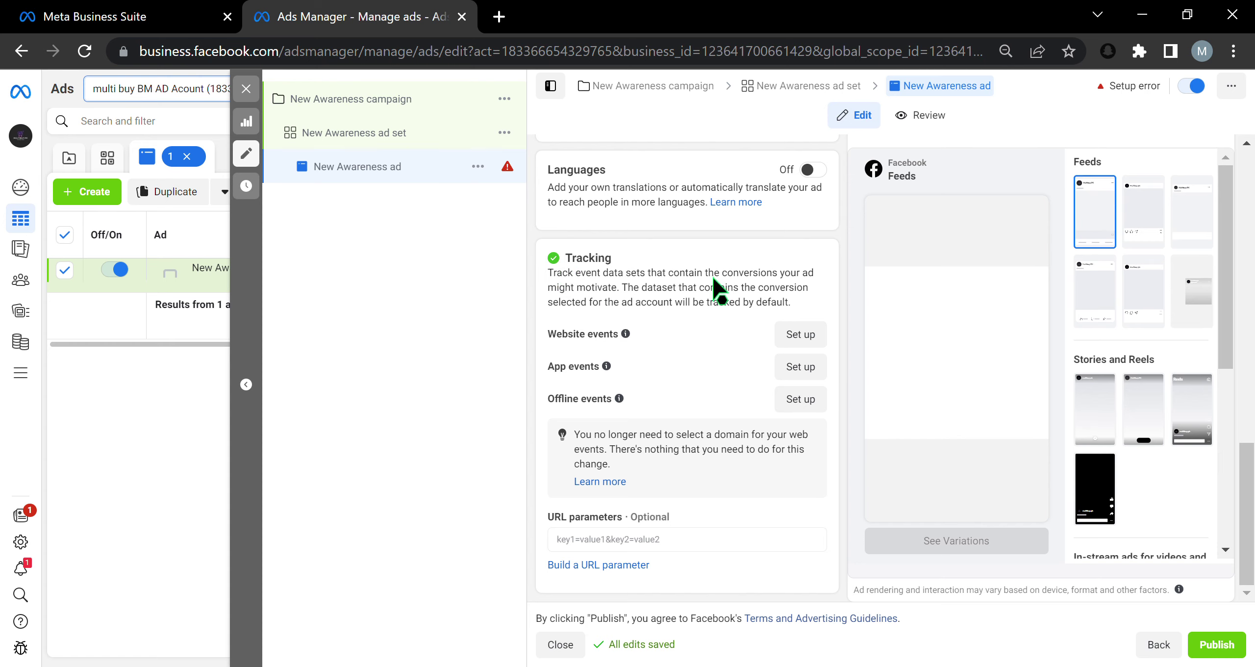
scroll(713, 275, up, 4)
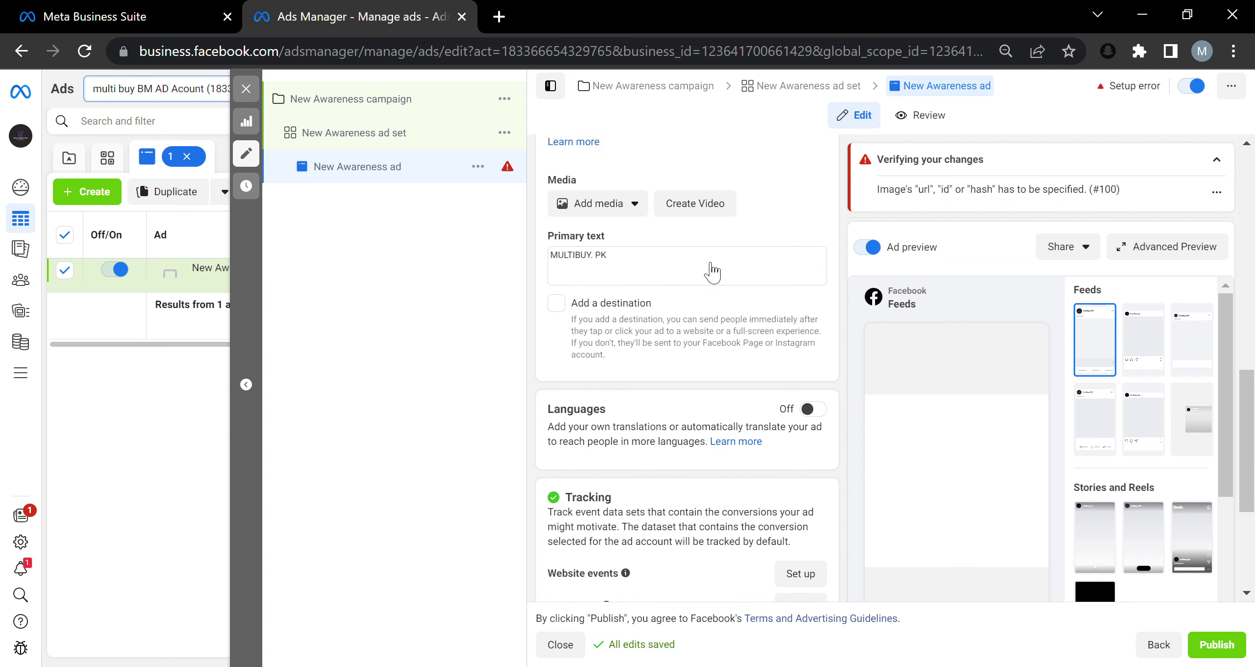
scroll(713, 275, up, 10)
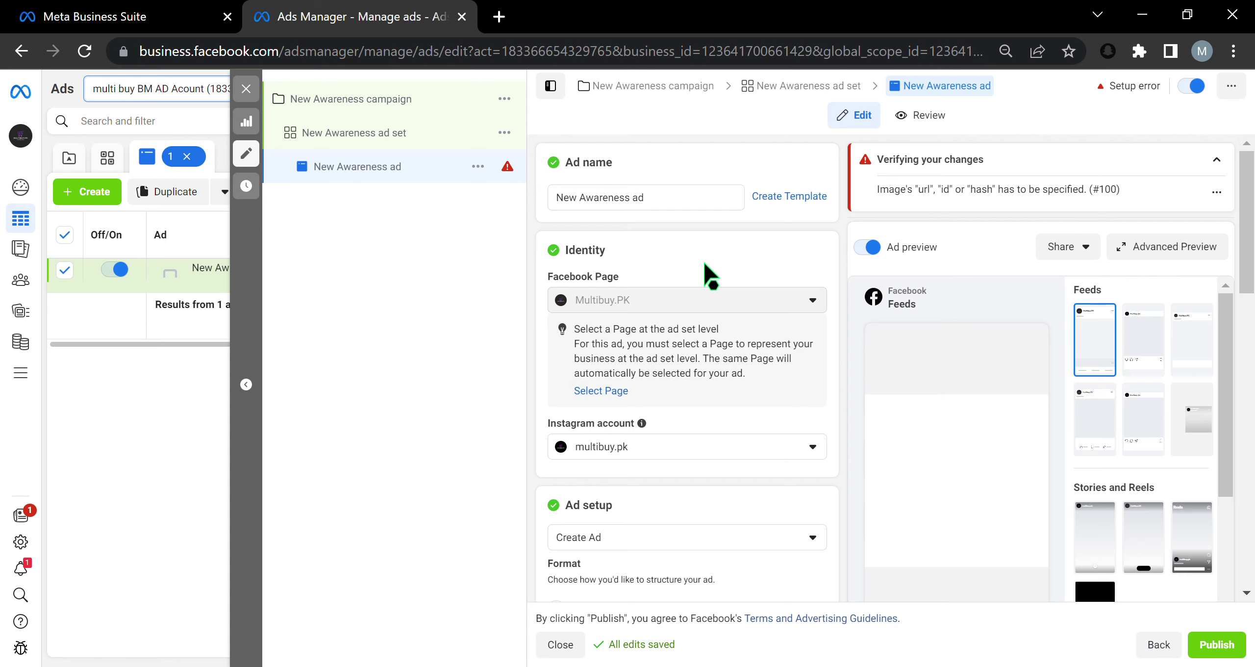
scroll(708, 277, down, 3)
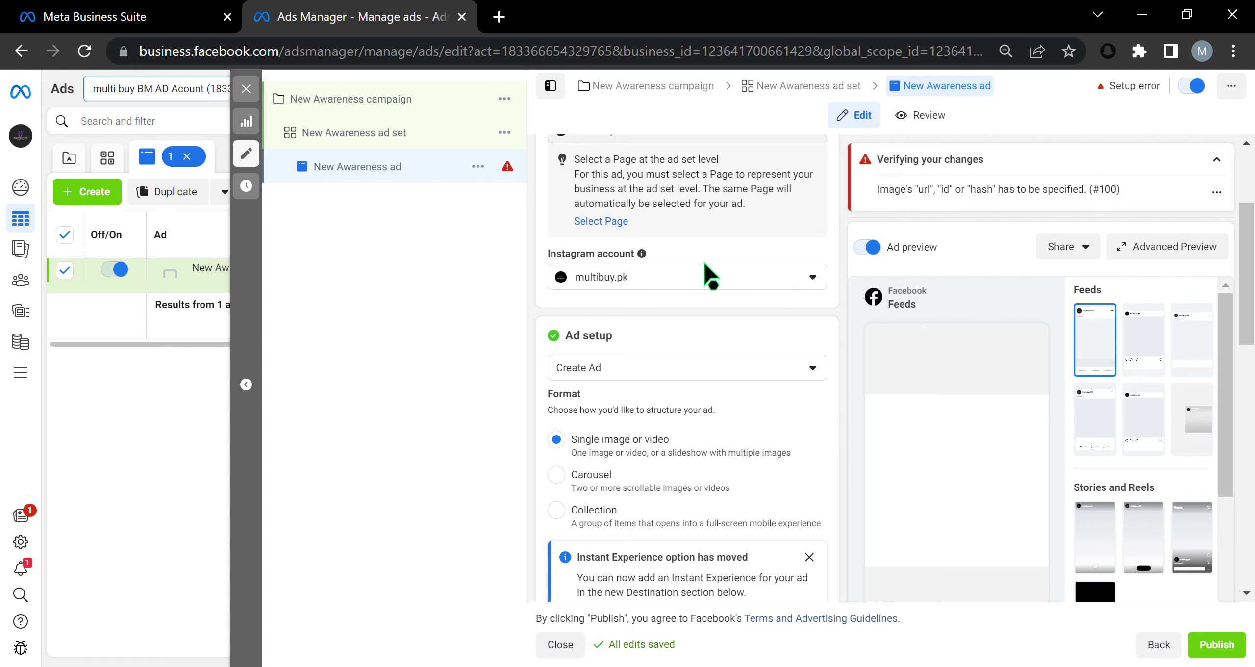
scroll(710, 275, down, 6)
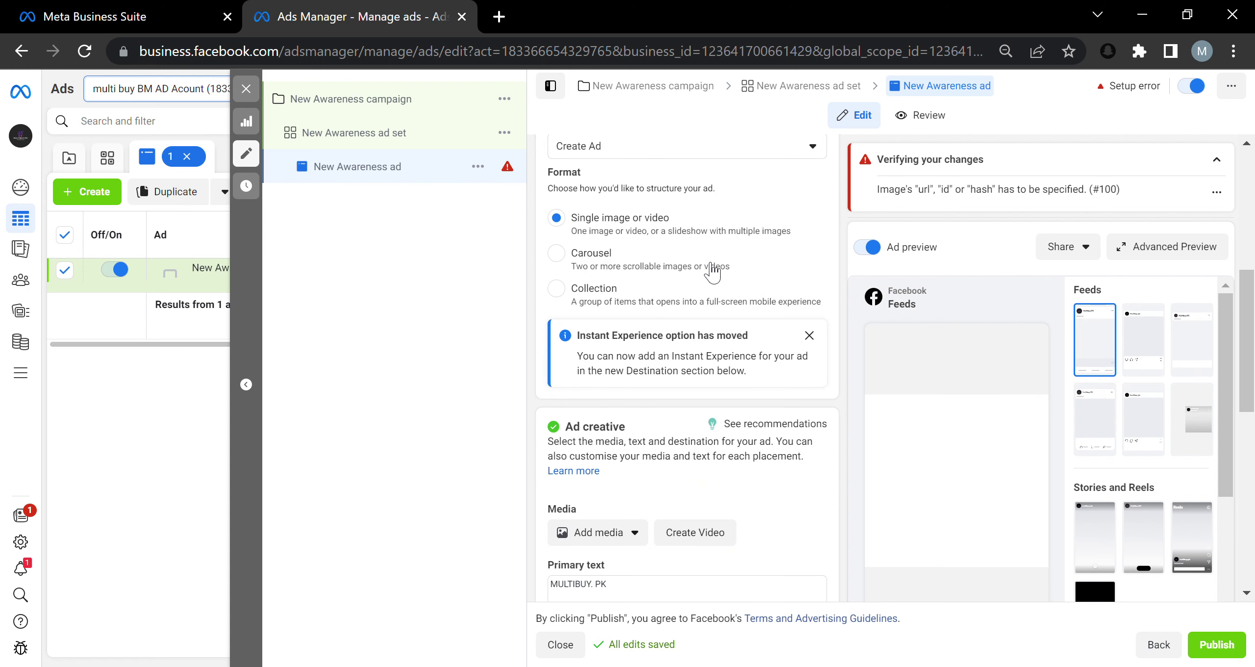
scroll(712, 268, down, 2)
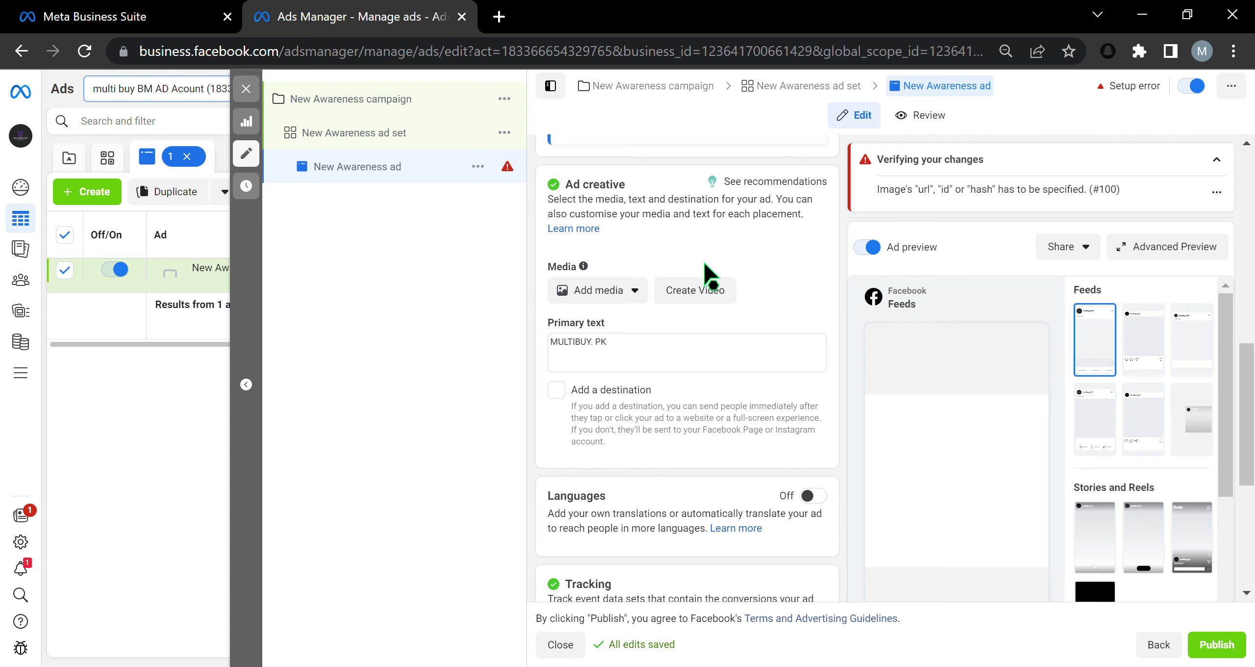